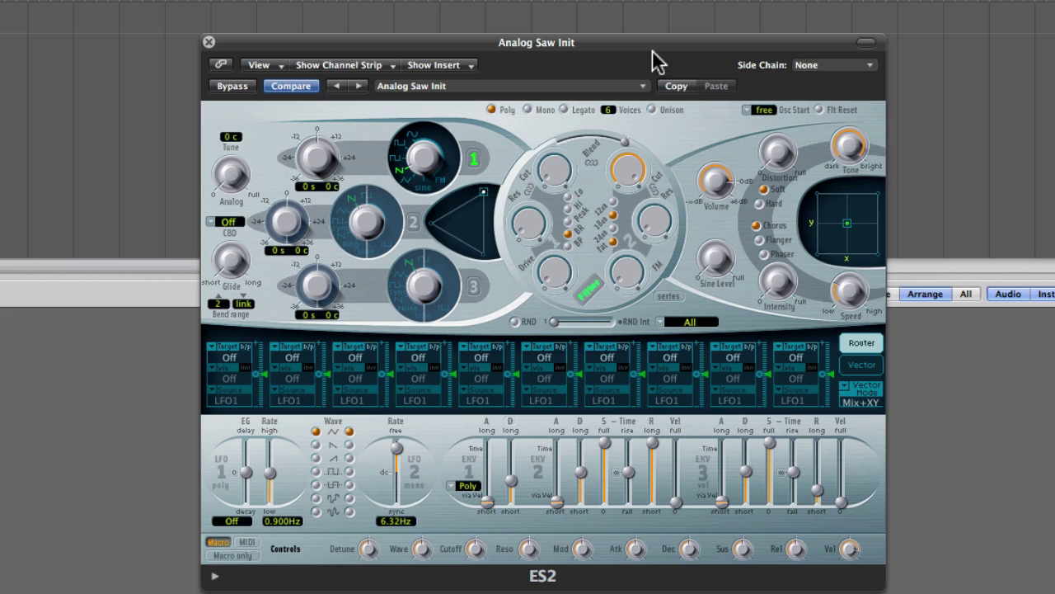
{"action": "left_click_drag", "start_coordinate": [651, 46], "coordinate": [626, 45]}
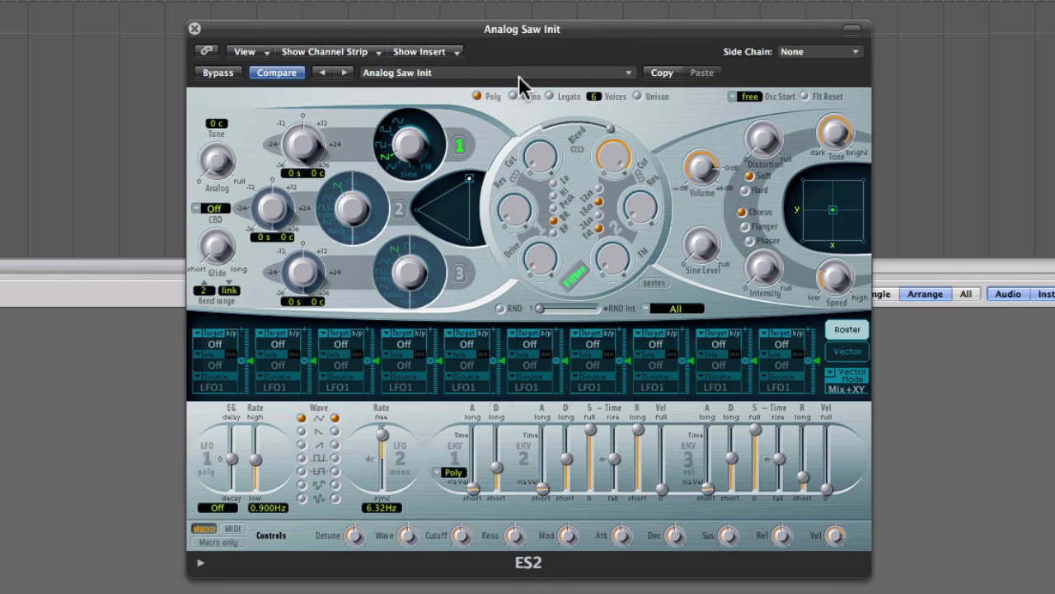
{"action": "left_click", "coordinate": [519, 76]}
{"action": "mouse_move", "coordinate": [642, 404]}
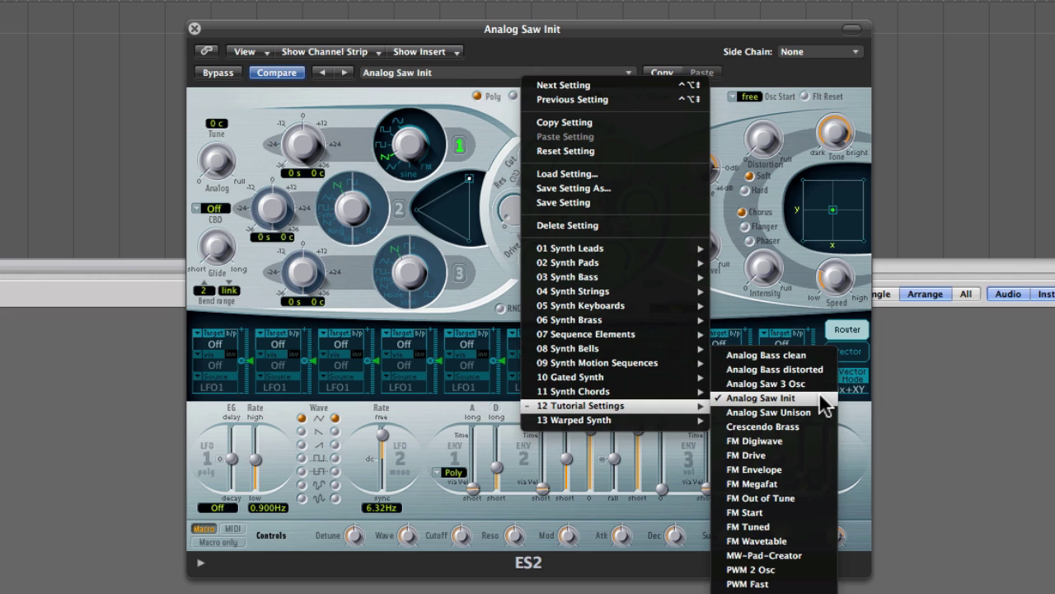
{"action": "left_click", "coordinate": [861, 118]}
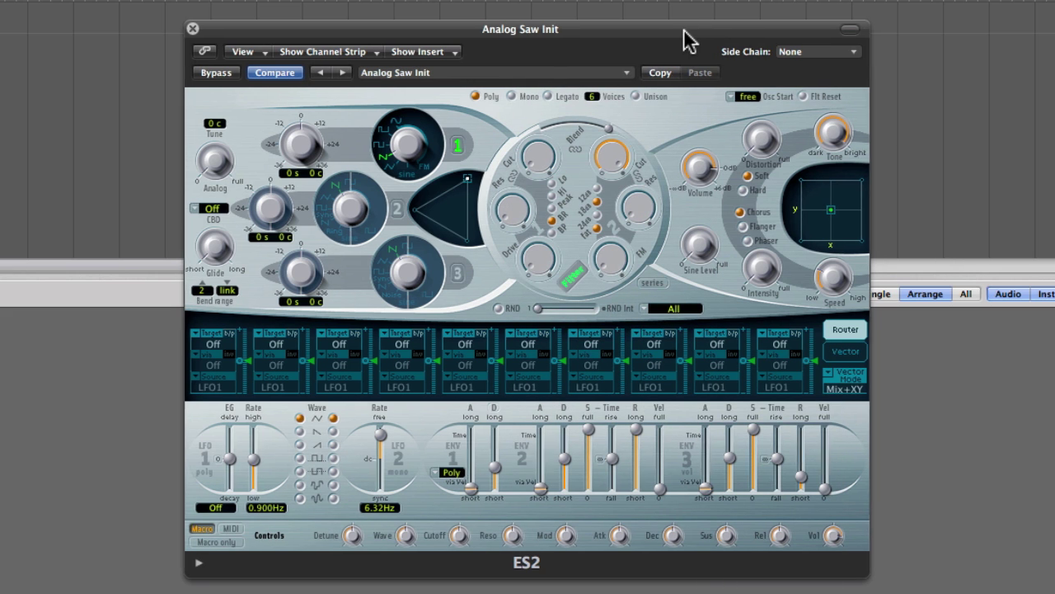
{"action": "left_click_drag", "start_coordinate": [688, 39], "coordinate": [670, 31]}
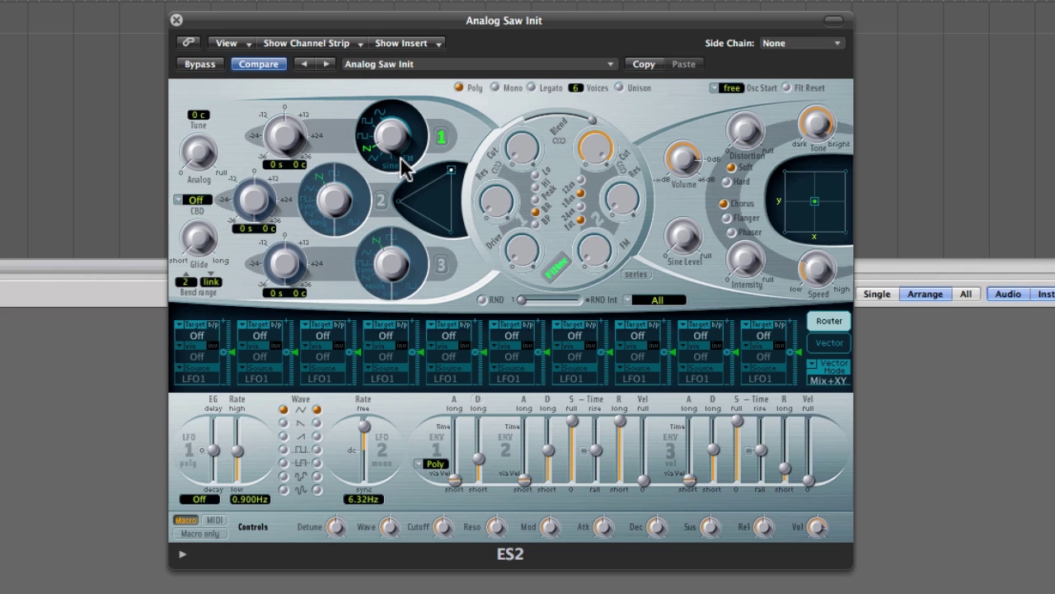
Target Pitch 1 in the first route, set its amount near 0.28, and raise LFO1 to 11.00Hz.
{"action": "left_click", "coordinate": [195, 336]}
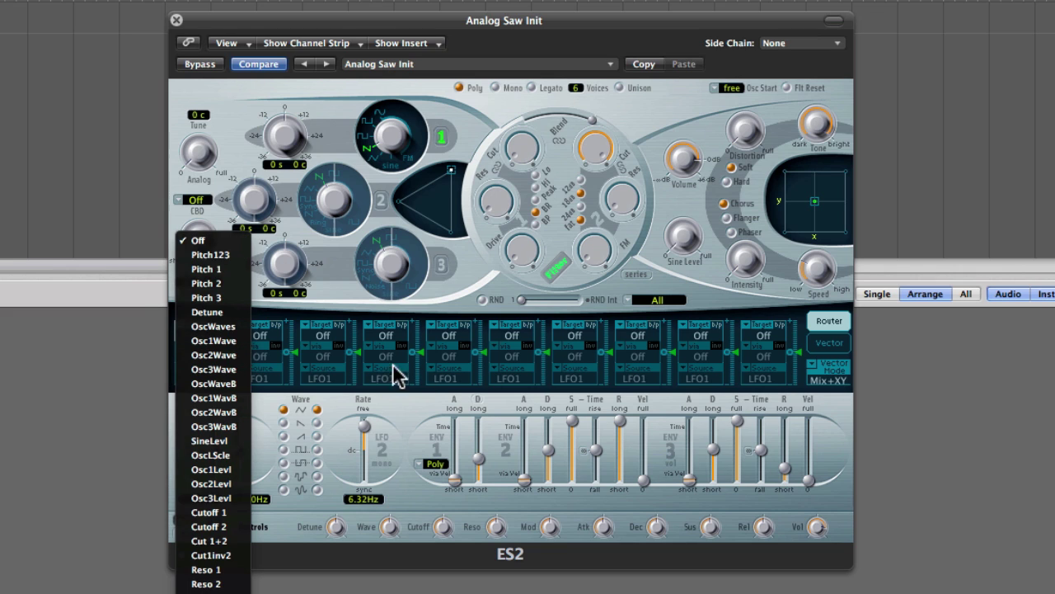
{"action": "left_click", "coordinate": [226, 265]}
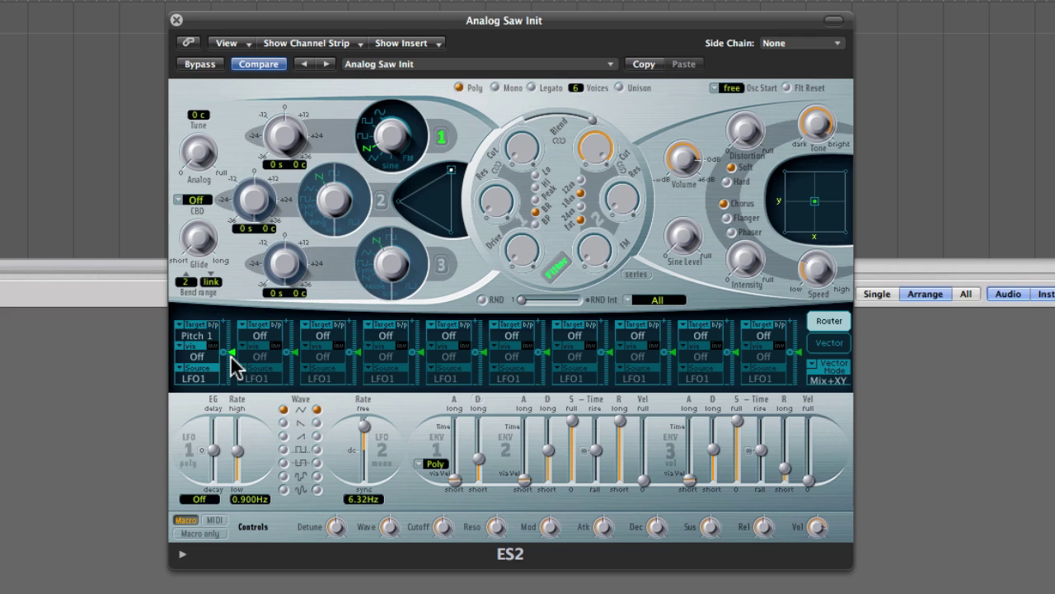
{"action": "left_click_drag", "start_coordinate": [232, 357], "coordinate": [232, 333]}
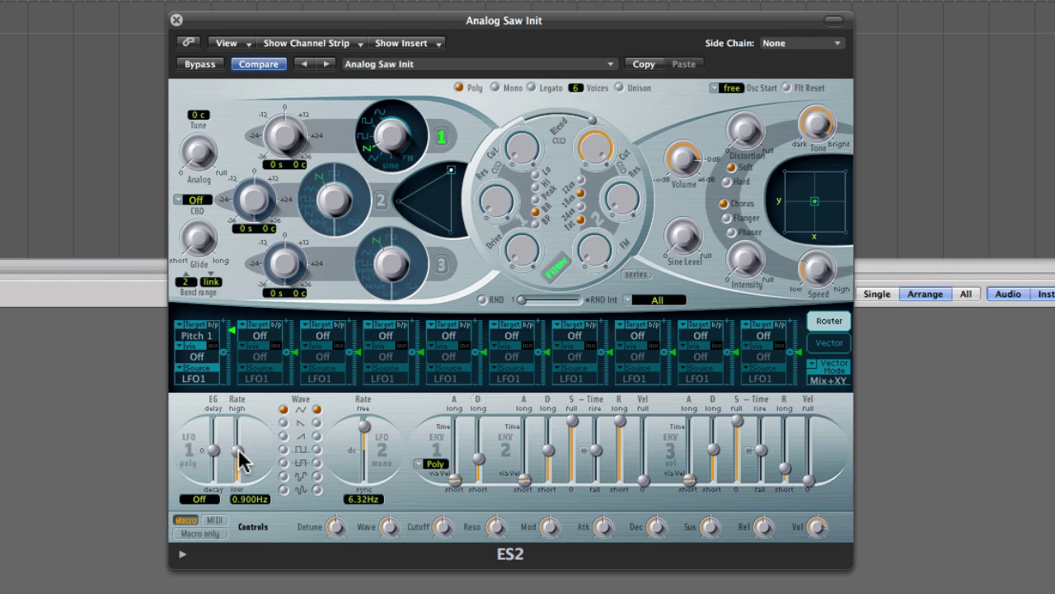
{"action": "left_click_drag", "start_coordinate": [238, 452], "coordinate": [240, 437]}
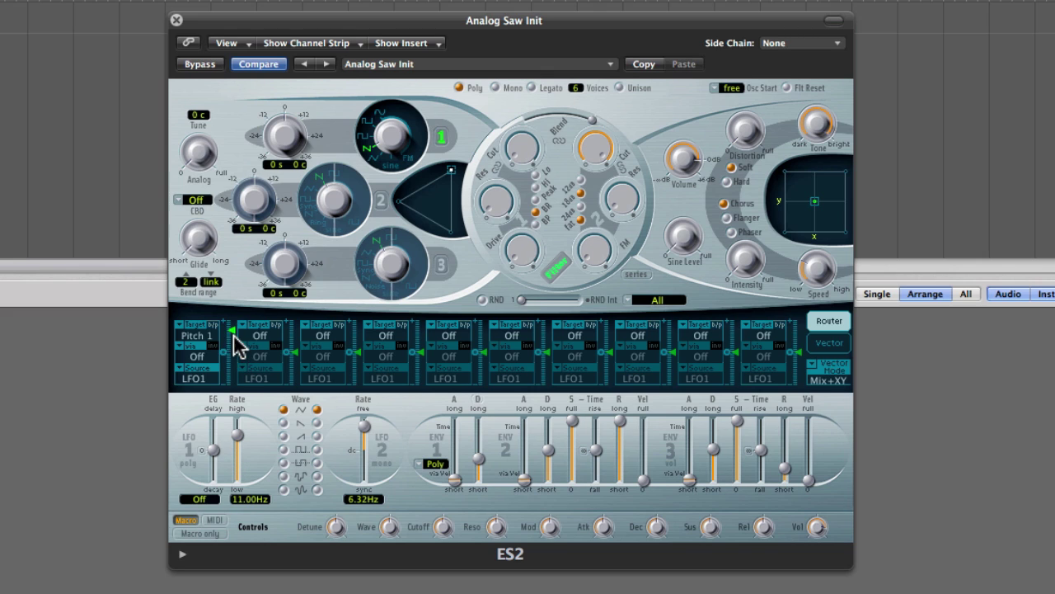
{"action": "left_click_drag", "start_coordinate": [238, 344], "coordinate": [234, 348]}
{"action": "left_click_drag", "start_coordinate": [233, 350], "coordinate": [237, 363]}
Set the first route's via source to ModWhl.
{"action": "left_click", "coordinate": [182, 350]}
{"action": "left_click", "coordinate": [183, 349]}
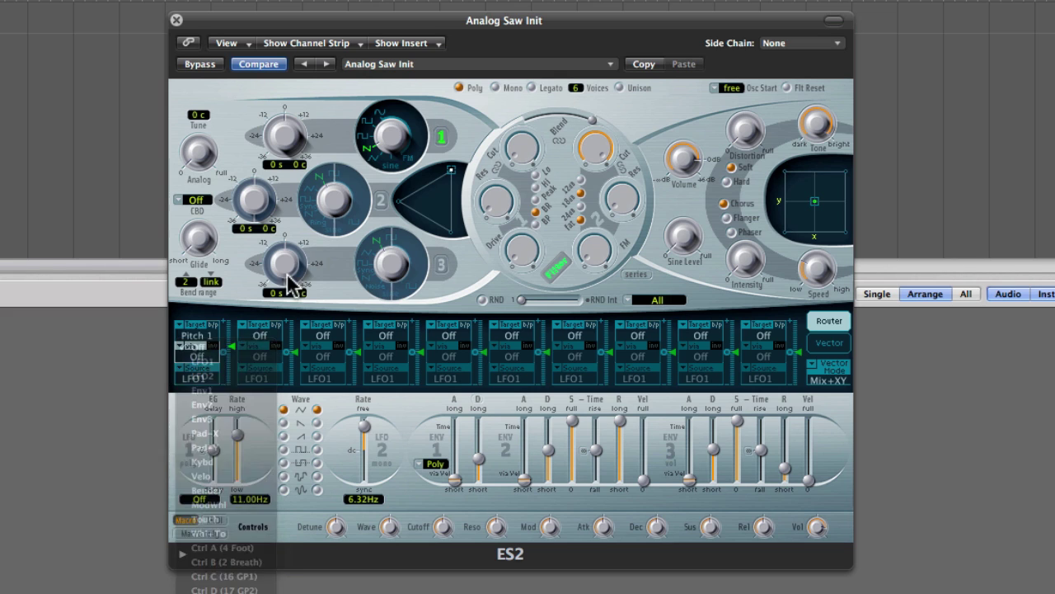
{"action": "left_click", "coordinate": [202, 363]}
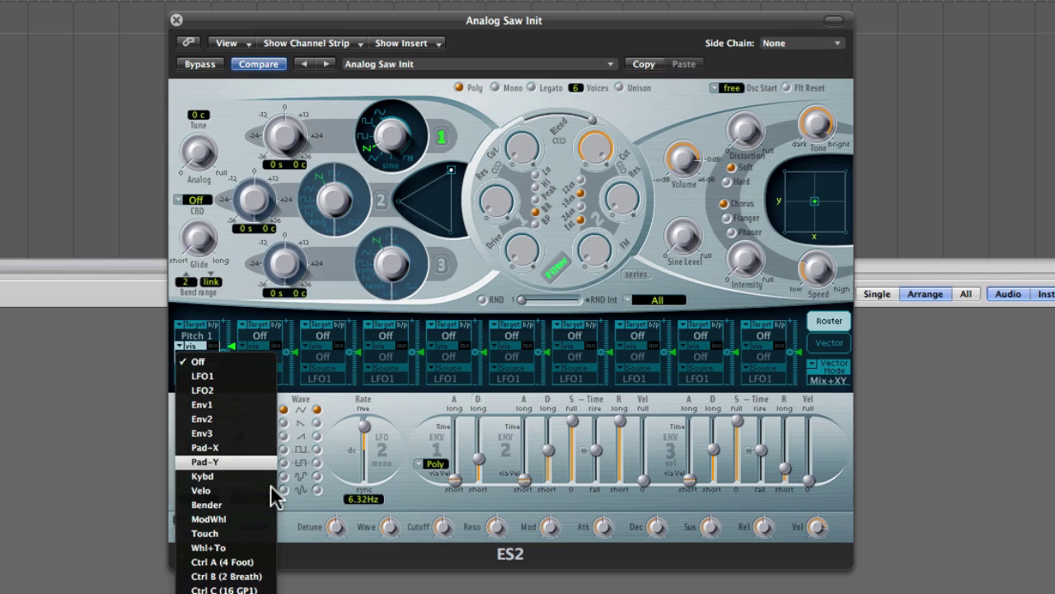
{"action": "left_click", "coordinate": [265, 520]}
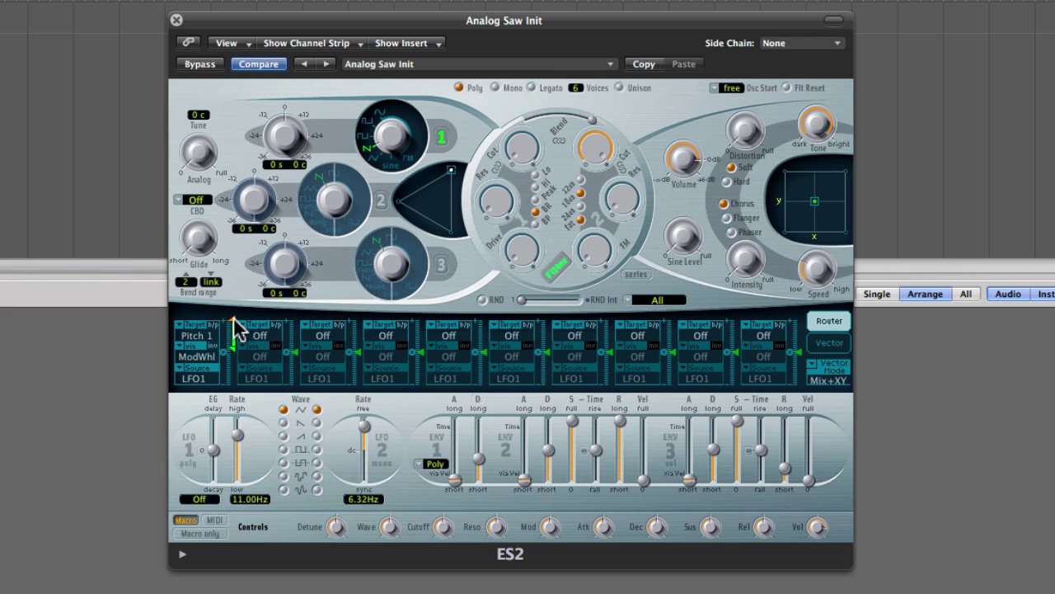
Adjust the first route's modulation amount, settling around 0.38.
{"action": "mouse_move", "coordinate": [237, 323]}
{"action": "left_mouse_down"}
{"action": "mouse_move", "coordinate": [235, 342]}
{"action": "mouse_move", "coordinate": [232, 315]}
{"action": "left_mouse_up"}
{"action": "left_click_drag", "start_coordinate": [236, 354], "coordinate": [235, 354]}
{"action": "left_click_drag", "start_coordinate": [235, 330], "coordinate": [233, 314]}
{"action": "left_click_drag", "start_coordinate": [231, 310], "coordinate": [236, 348]}
{"action": "left_click_drag", "start_coordinate": [236, 352], "coordinate": [234, 345]}
Change the first route's target to Cutoff 2.
{"action": "left_click", "coordinate": [234, 334]}
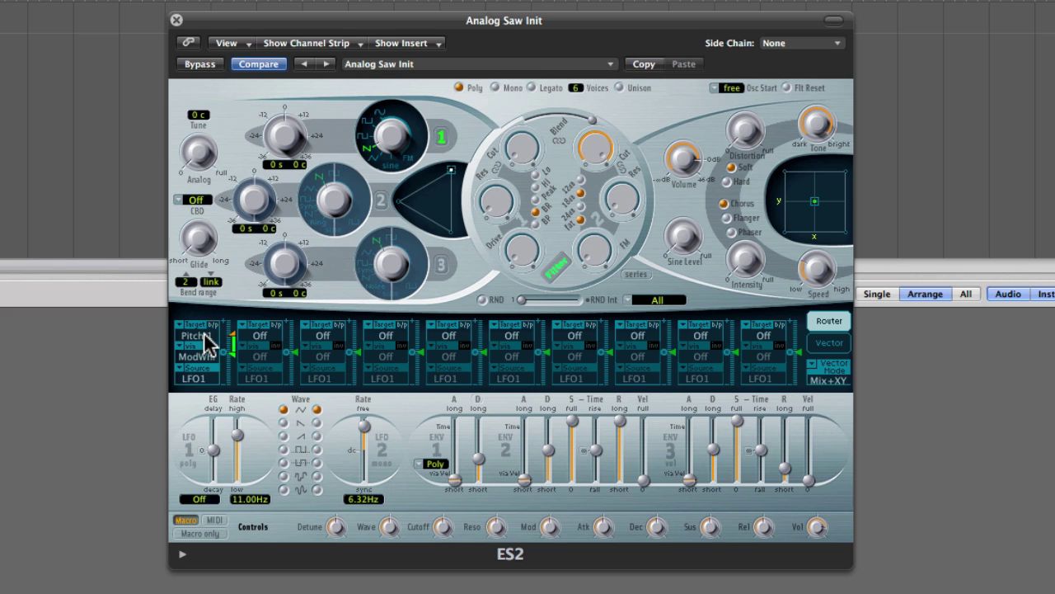
{"action": "left_click", "coordinate": [203, 335]}
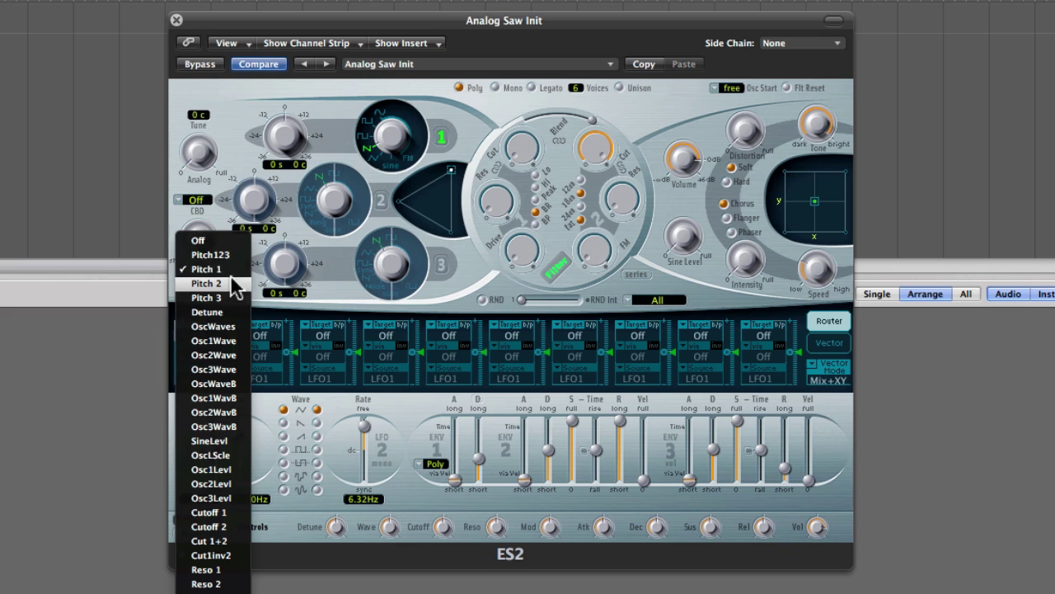
{"action": "left_click", "coordinate": [235, 532]}
Raise Filter 2's resonance and set its cutoff to about 0.61.
{"action": "left_click_drag", "start_coordinate": [619, 145], "coordinate": [601, 252]}
{"action": "left_click_drag", "start_coordinate": [620, 198], "coordinate": [627, 125]}
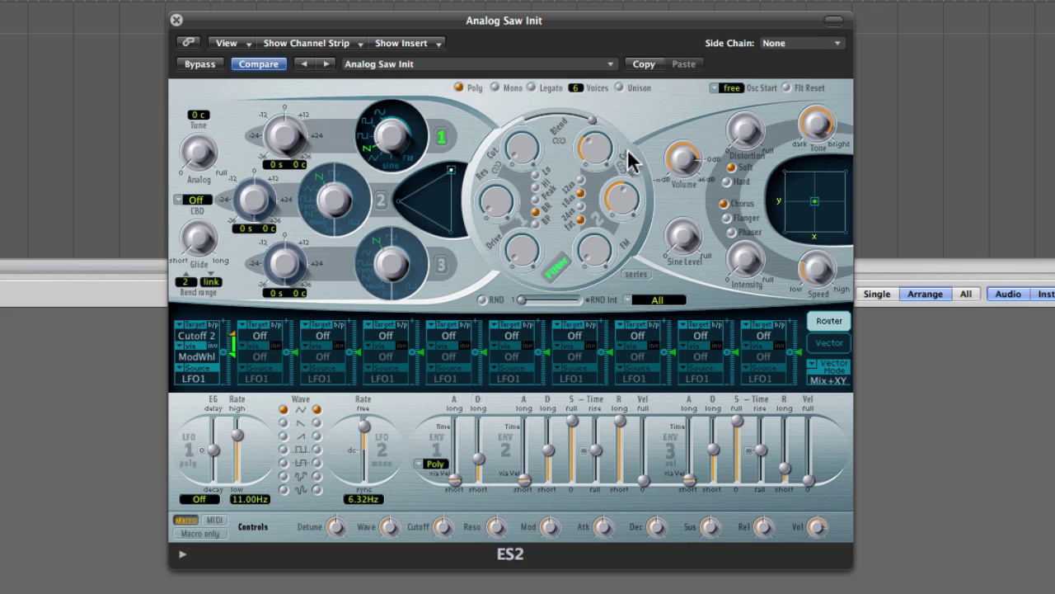
{"action": "left_click_drag", "start_coordinate": [604, 183], "coordinate": [595, 116]}
{"action": "left_click", "coordinate": [201, 356]}
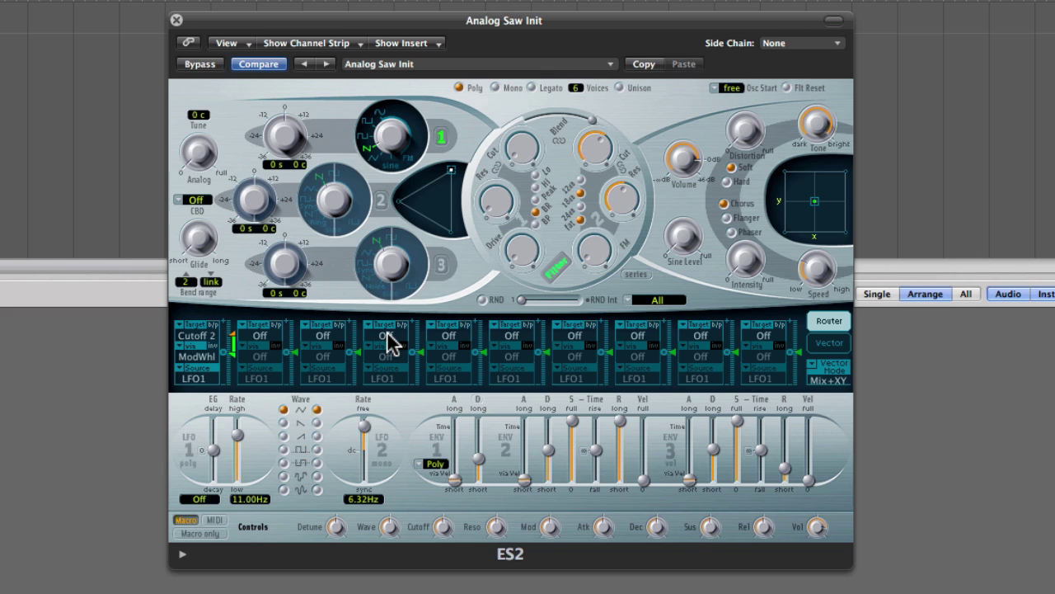
Set the first route's target back to Off.
{"action": "left_click", "coordinate": [238, 339]}
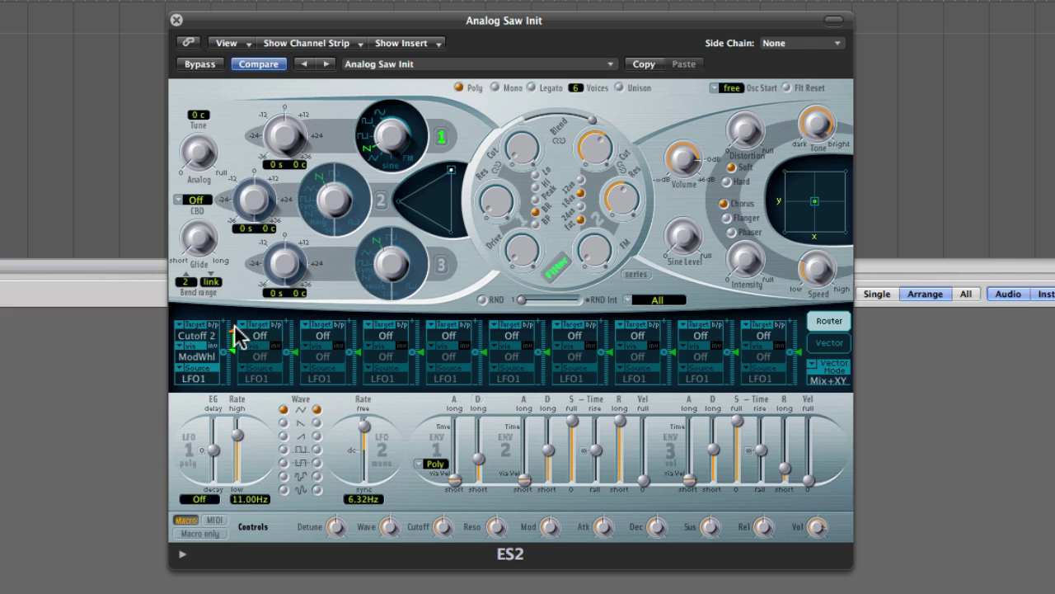
{"action": "left_click", "coordinate": [203, 337]}
{"action": "left_click", "coordinate": [202, 31]}
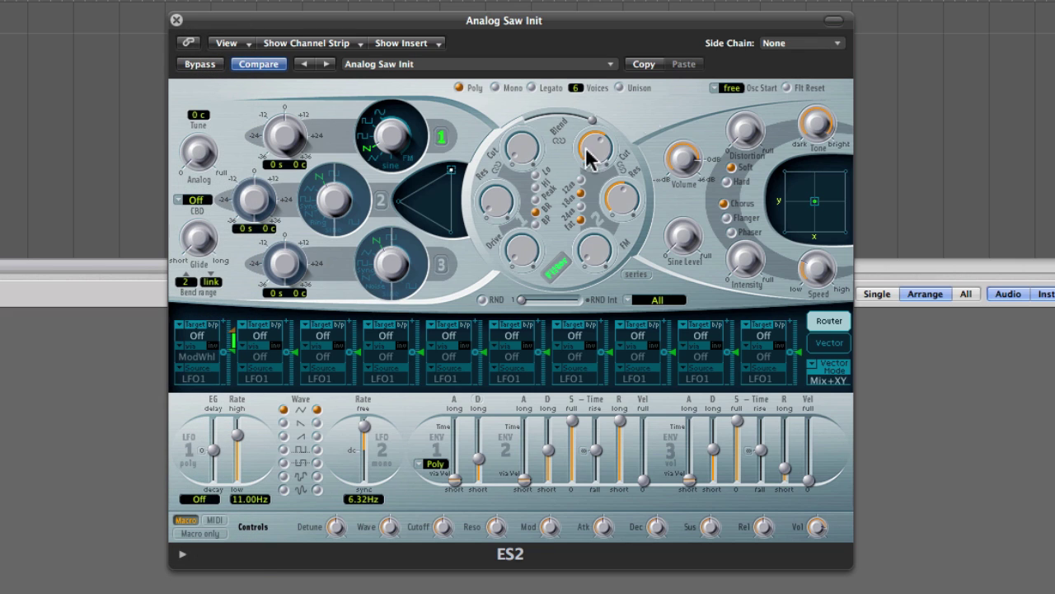
Set Filter 2 cutoff to 1.000 and filter blend to 0.10, then list route two's targets.
{"action": "mouse_move", "coordinate": [599, 140]}
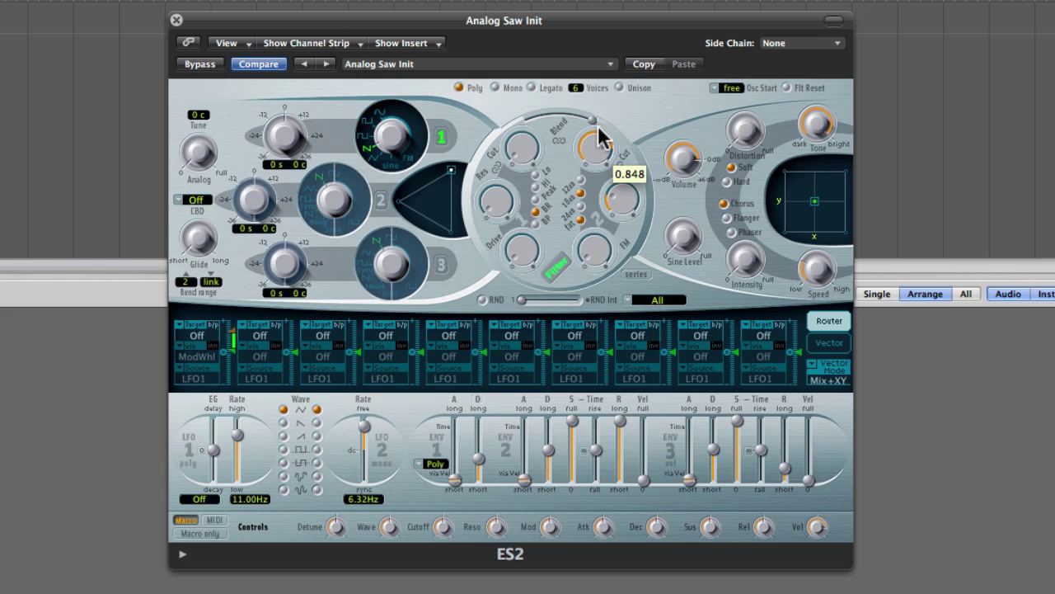
{"action": "left_click_drag", "start_coordinate": [600, 140], "coordinate": [602, 78]}
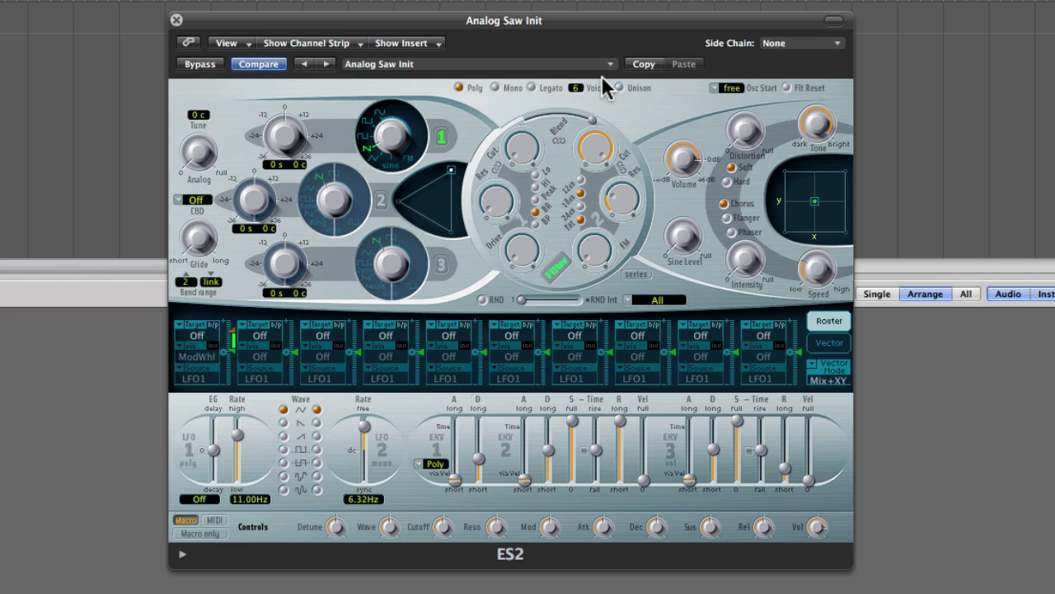
{"action": "left_click_drag", "start_coordinate": [589, 122], "coordinate": [527, 61]}
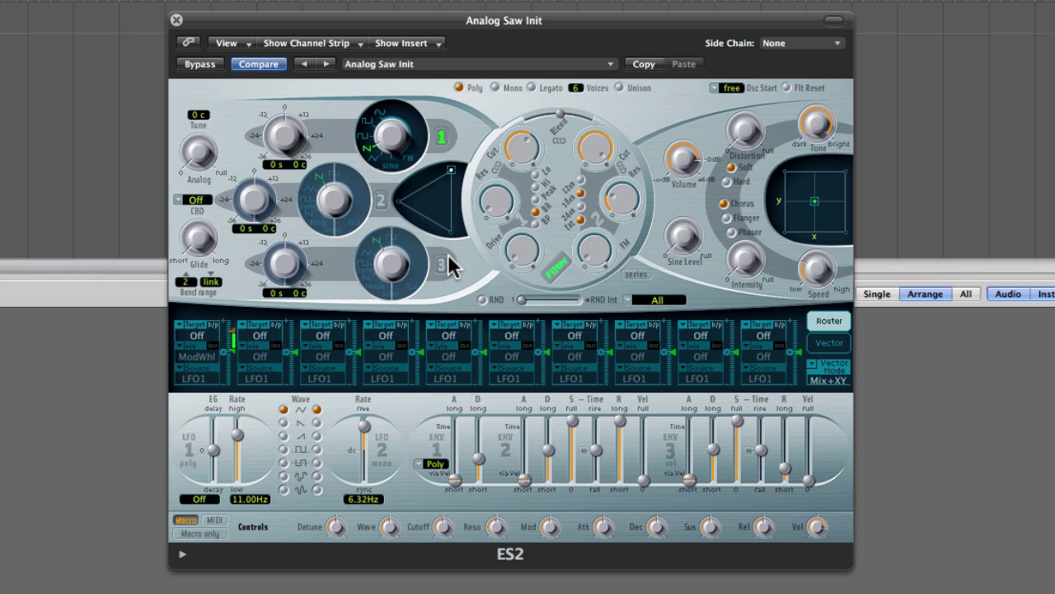
{"action": "left_click", "coordinate": [267, 336]}
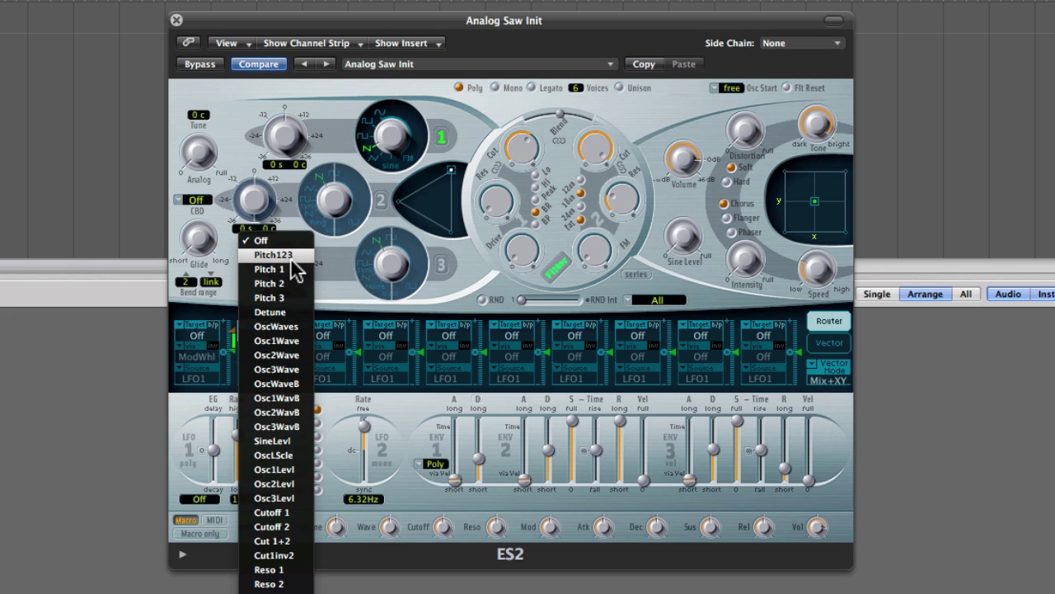
Target Pitch 1, Pitch 2 and Pitch 3 in routes two to four and raise their amounts.
{"action": "left_click", "coordinate": [296, 269]}
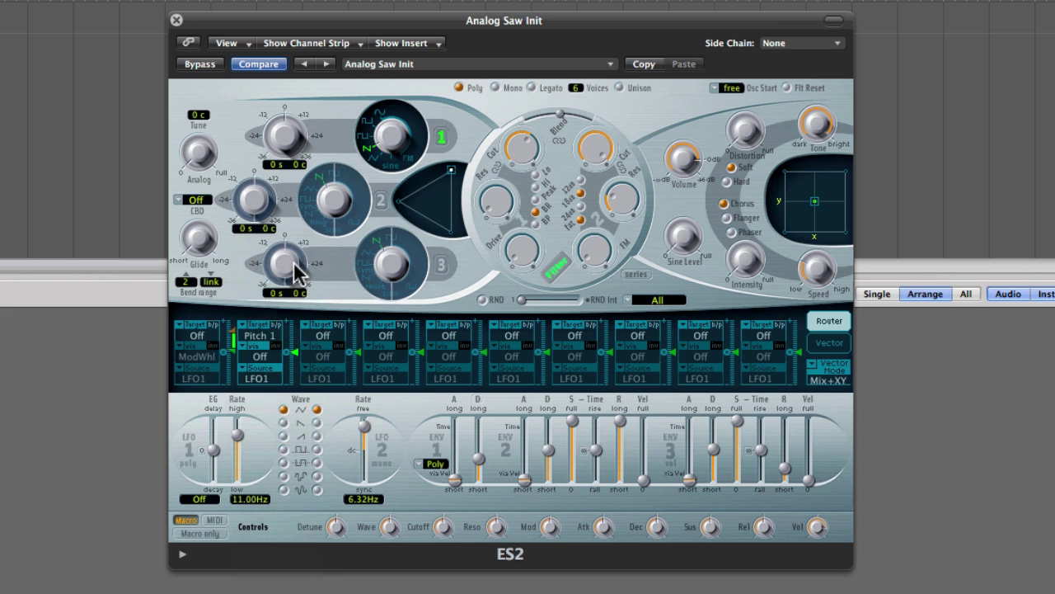
{"action": "left_click", "coordinate": [324, 336]}
{"action": "left_click", "coordinate": [342, 284]}
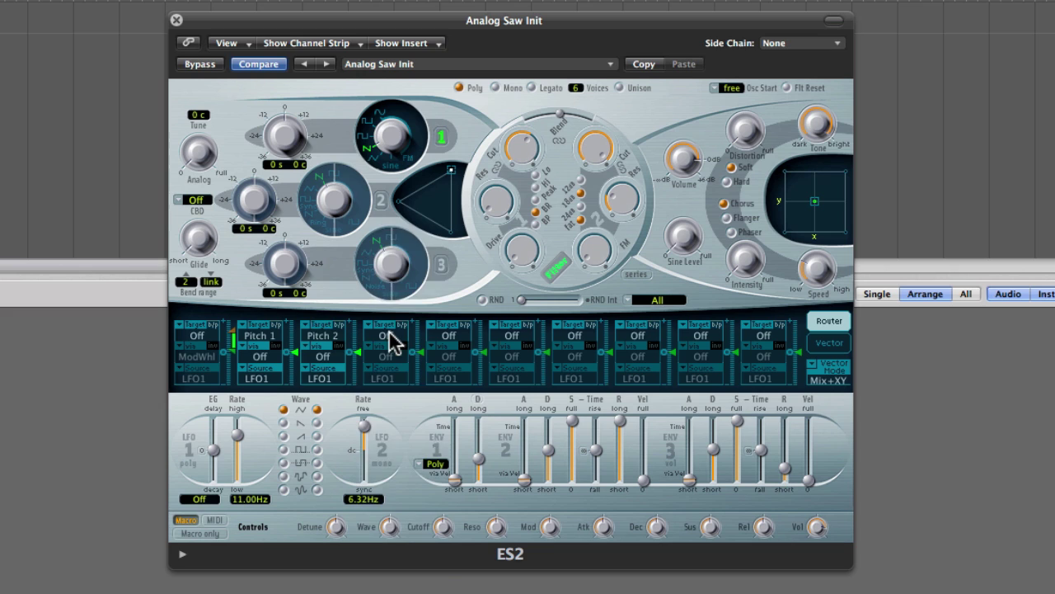
{"action": "left_click", "coordinate": [388, 337]}
{"action": "left_click", "coordinate": [397, 297]}
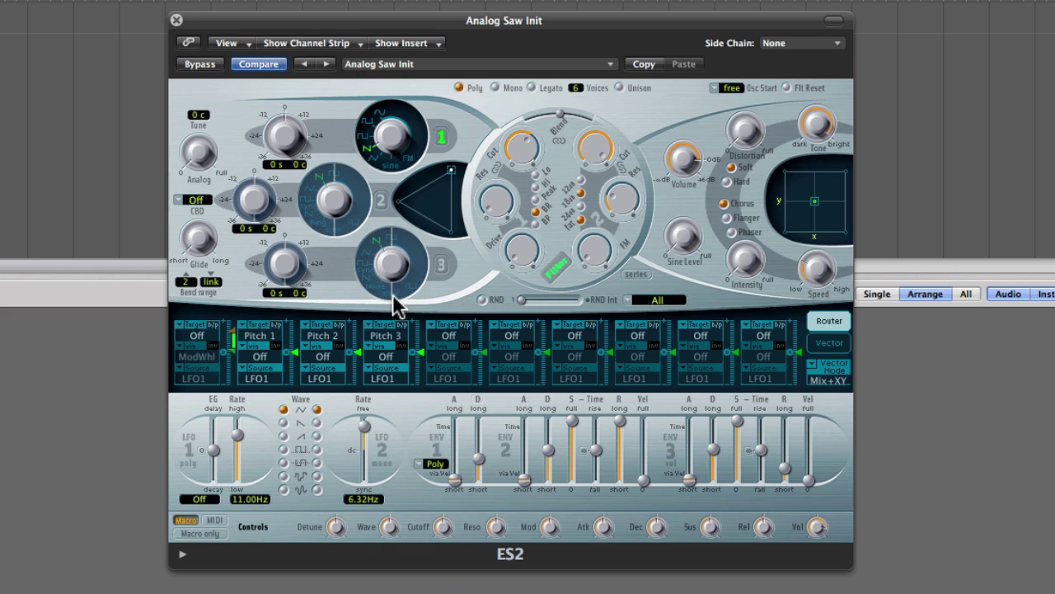
{"action": "left_click_drag", "start_coordinate": [294, 363], "coordinate": [296, 337]}
{"action": "left_click_drag", "start_coordinate": [358, 361], "coordinate": [424, 337]}
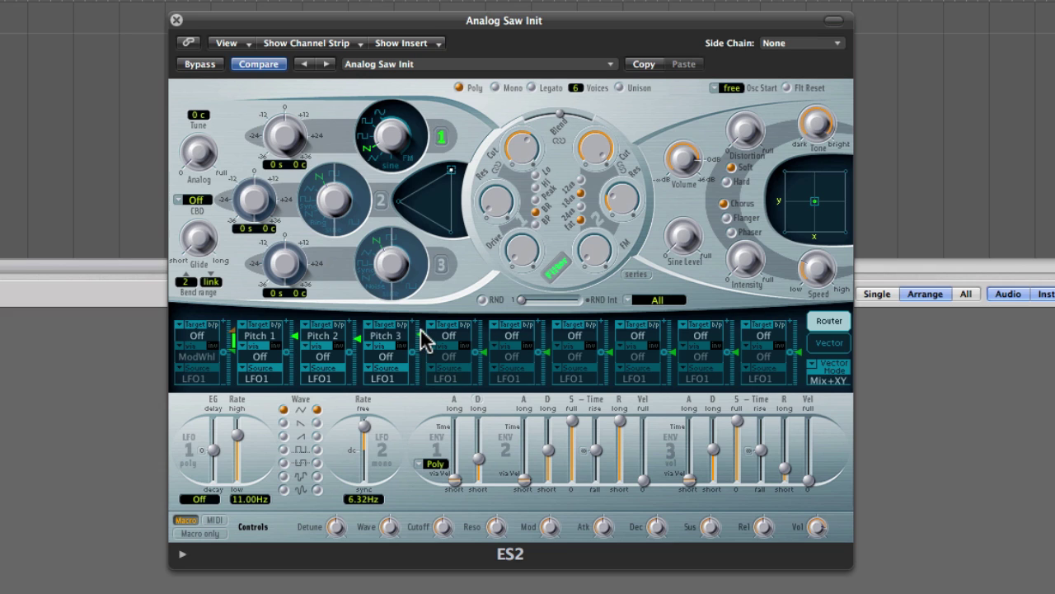
Turn on oscillators 2 and 3, both with the sync waveform.
{"action": "left_click", "coordinate": [382, 199]}
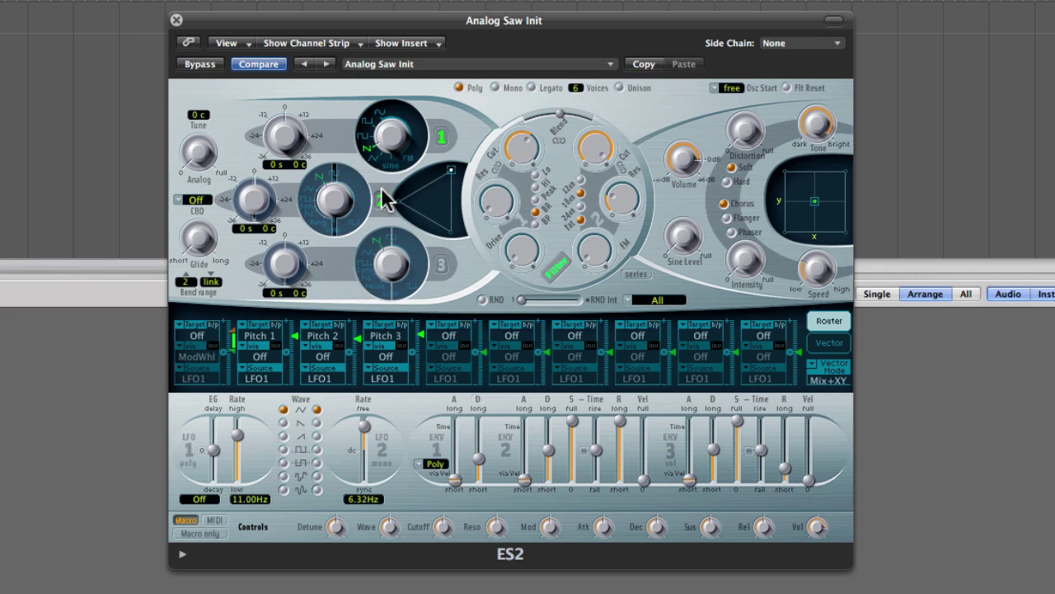
{"action": "left_click", "coordinate": [442, 264]}
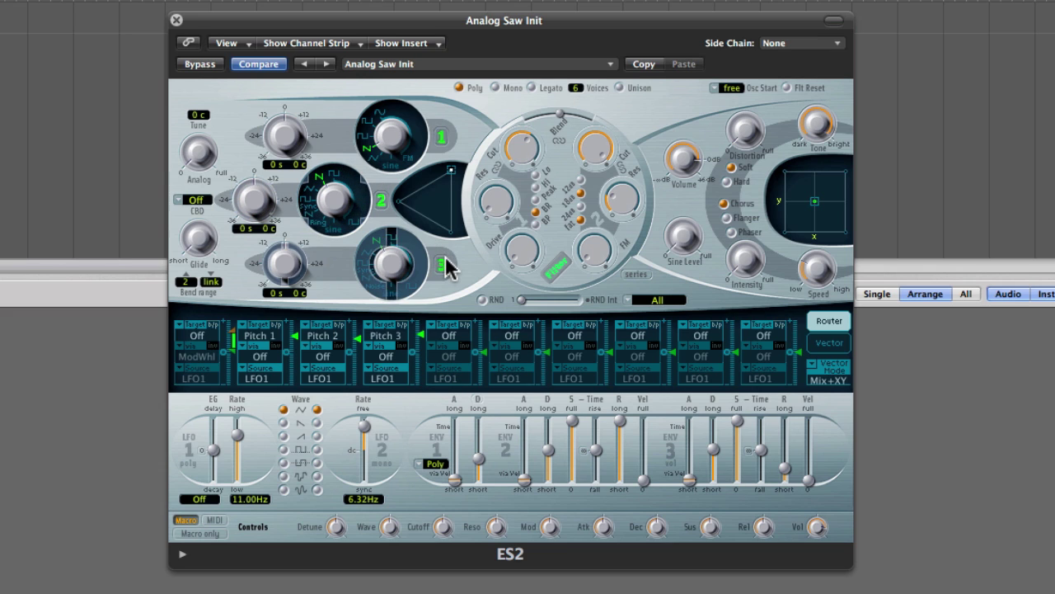
{"action": "left_click", "coordinate": [310, 207]}
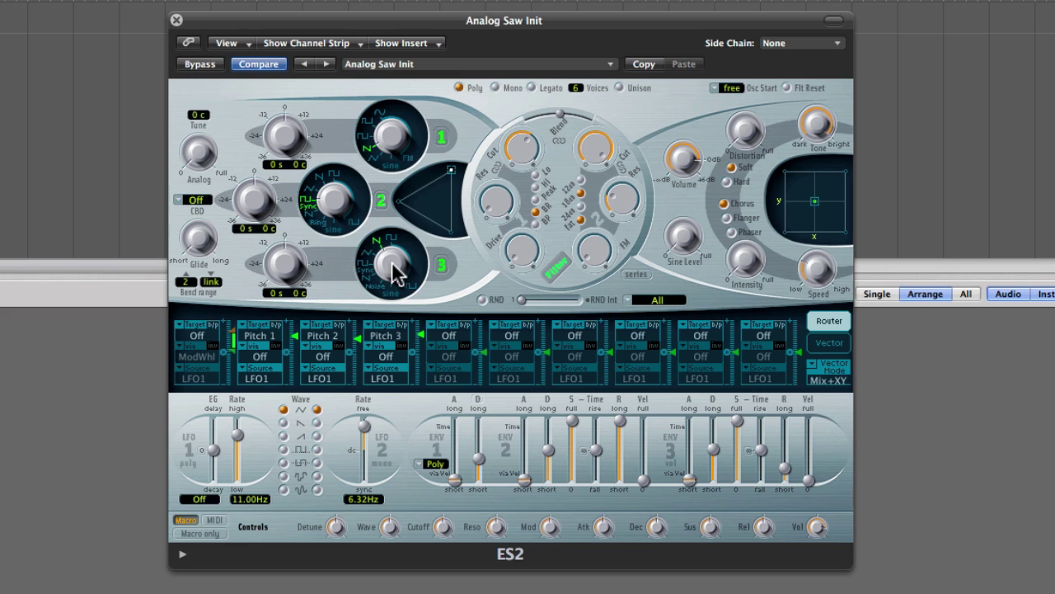
{"action": "left_click_drag", "start_coordinate": [394, 272], "coordinate": [394, 301]}
Balance the three-oscillator mix, slow LFO1 to 0.430Hz, and set Pitch 2/3 amounts to 0.55 and 0.64.
{"action": "left_click", "coordinate": [360, 350]}
{"action": "left_click_drag", "start_coordinate": [360, 350], "coordinate": [359, 354]}
{"action": "mouse_move", "coordinate": [299, 338]}
{"action": "left_mouse_down"}
{"action": "mouse_move", "coordinate": [299, 362]}
{"action": "mouse_move", "coordinate": [296, 344]}
{"action": "left_mouse_up"}
{"action": "left_click_drag", "start_coordinate": [448, 207], "coordinate": [436, 199]}
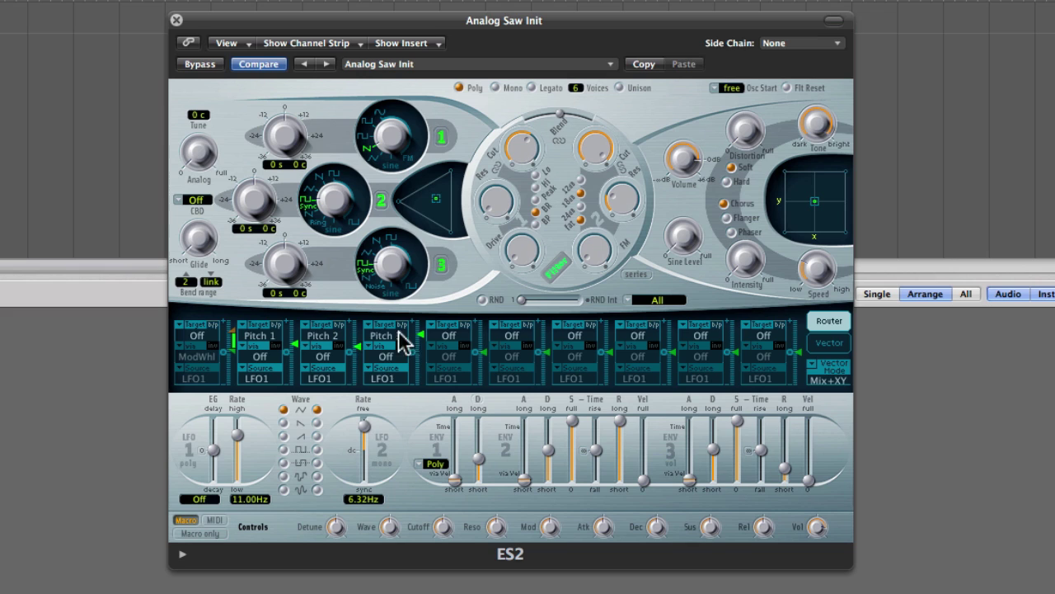
{"action": "left_click_drag", "start_coordinate": [363, 356], "coordinate": [360, 329]}
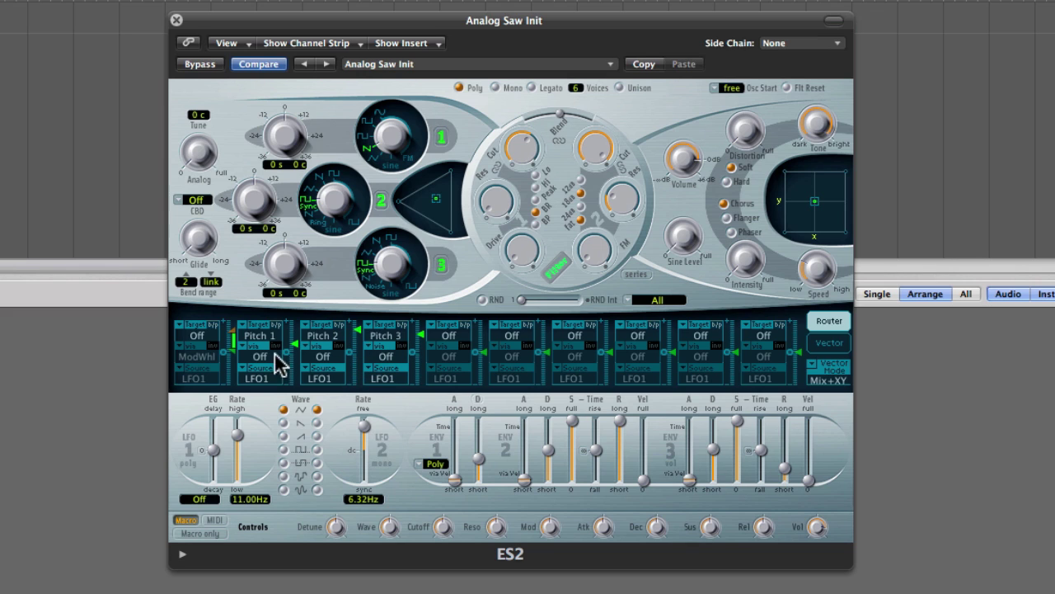
{"action": "left_click_drag", "start_coordinate": [244, 429], "coordinate": [236, 454]}
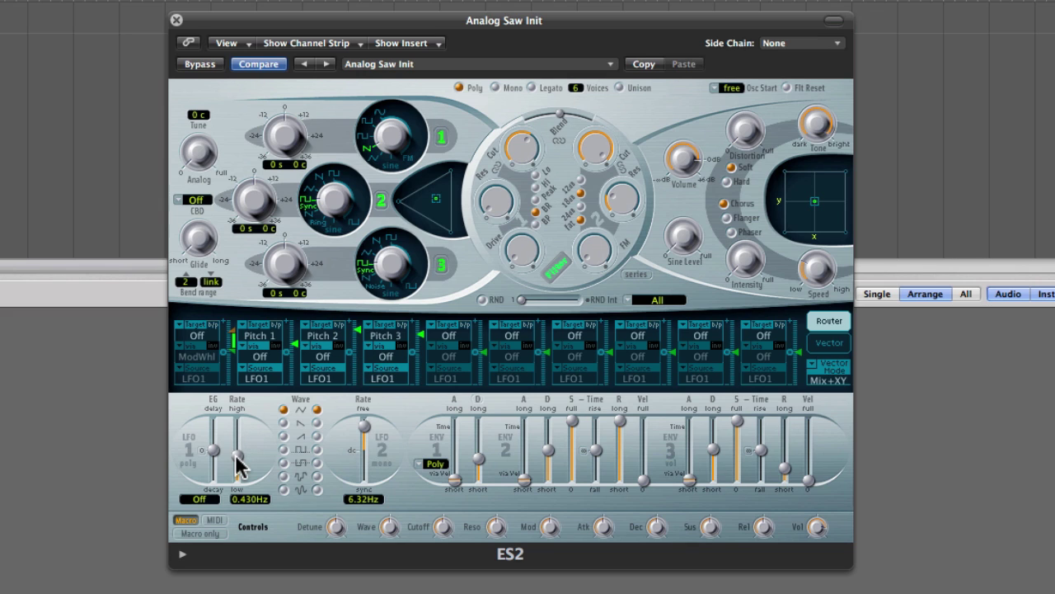
{"action": "left_click_drag", "start_coordinate": [295, 344], "coordinate": [292, 333]}
{"action": "left_click", "coordinate": [421, 335]}
{"action": "left_click_drag", "start_coordinate": [358, 335], "coordinate": [359, 346]}
Set the via source of the Pitch 1, Pitch 2 and Pitch 3 routes to ModWhl.
{"action": "left_click", "coordinate": [266, 358]}
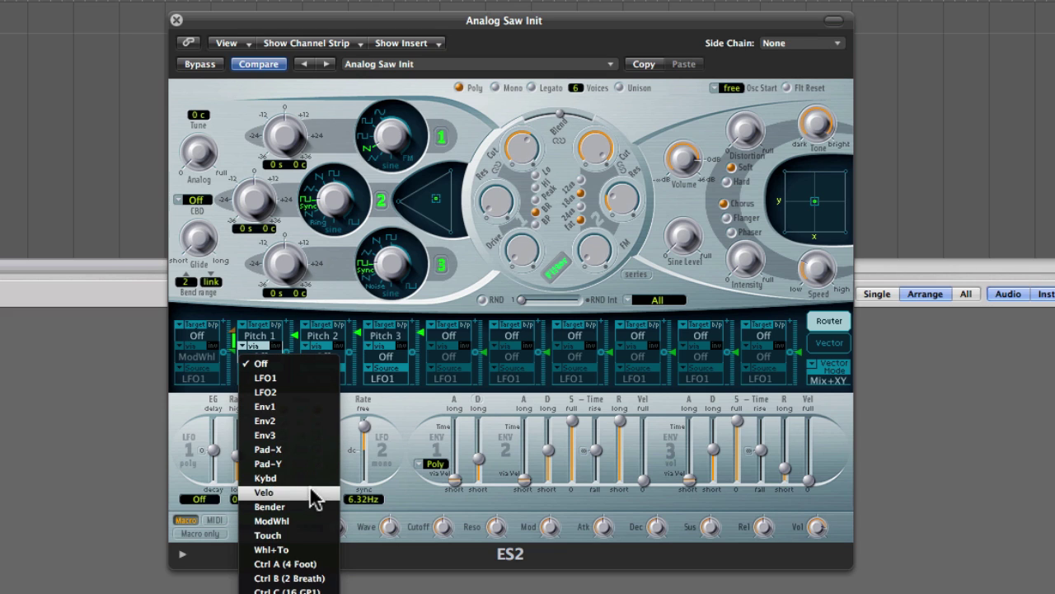
{"action": "left_click", "coordinate": [309, 520]}
{"action": "left_click", "coordinate": [324, 367]}
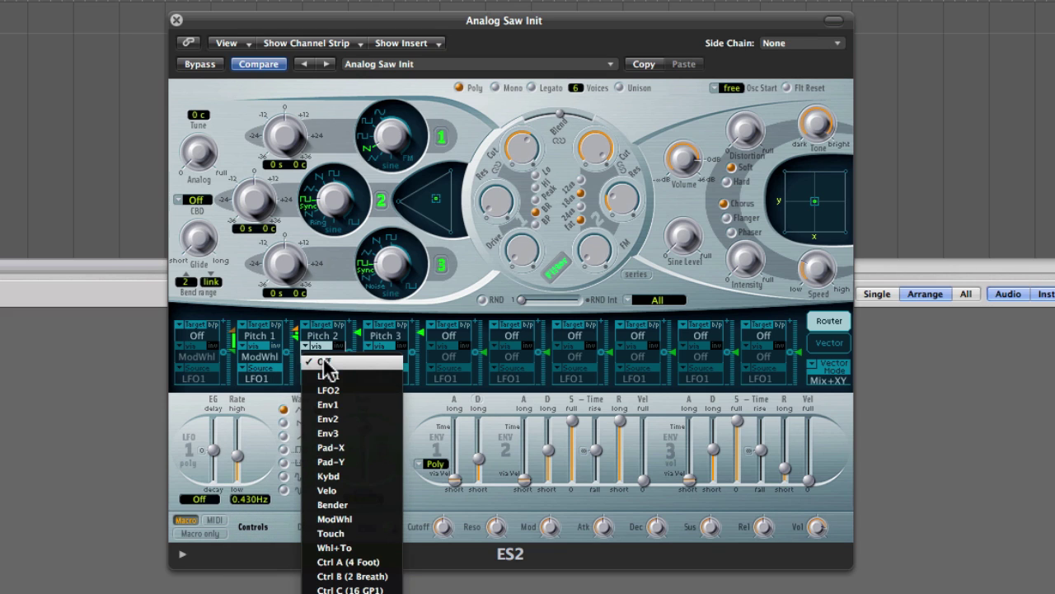
{"action": "left_click", "coordinate": [356, 519]}
{"action": "left_click", "coordinate": [386, 367]}
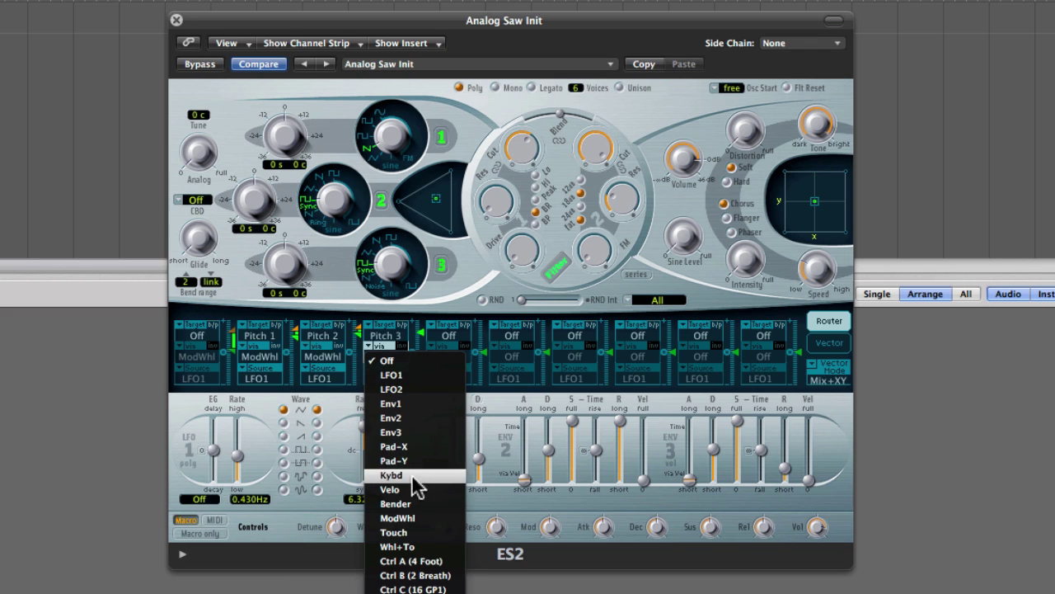
{"action": "left_click", "coordinate": [410, 517]}
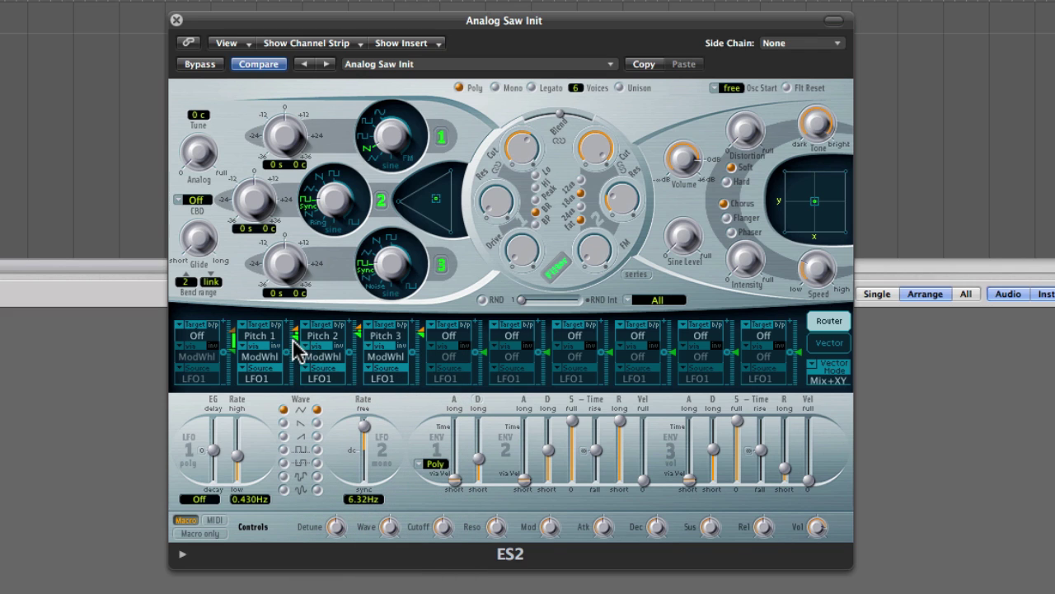
Adjust the Pitch 2 and Pitch 3 mod-wheel modulation amounts.
{"action": "left_click_drag", "start_coordinate": [295, 334], "coordinate": [294, 355]}
{"action": "left_click_drag", "start_coordinate": [357, 332], "coordinate": [357, 353]}
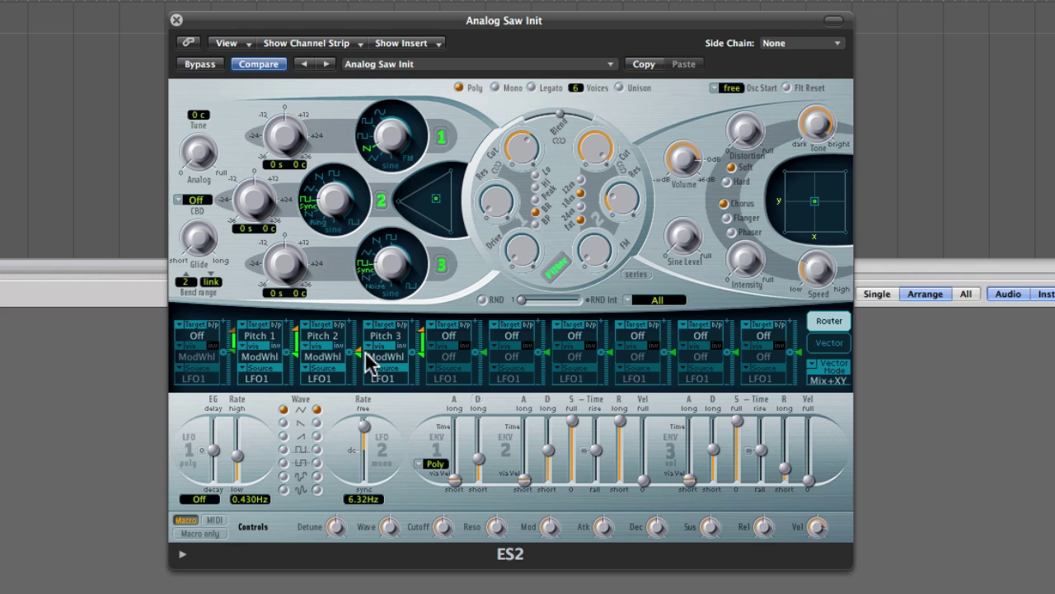
{"action": "left_click_drag", "start_coordinate": [365, 349], "coordinate": [358, 326]}
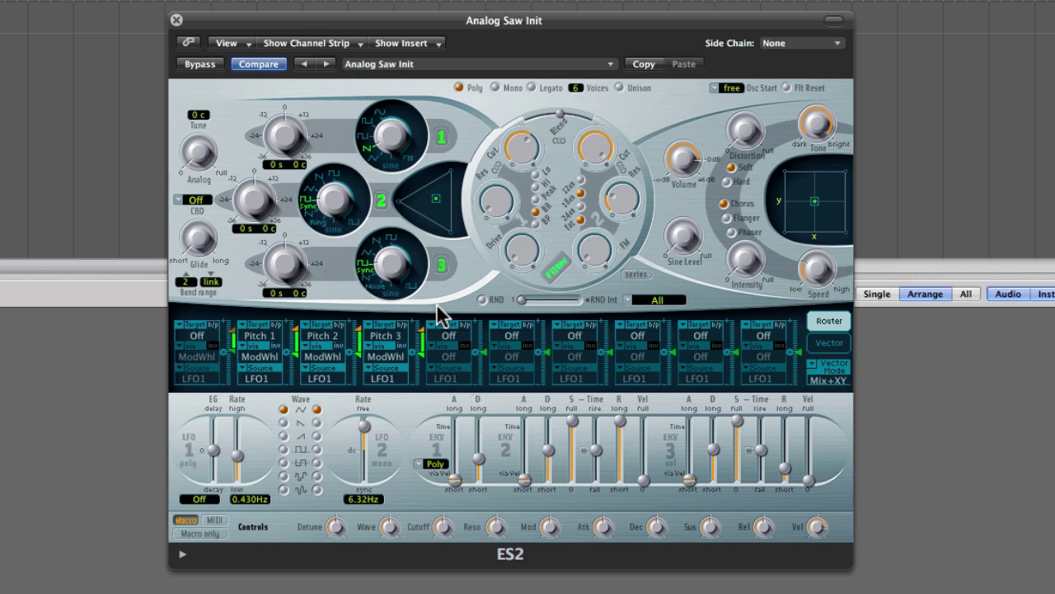
Turn off the Pitch 1, Pitch 2 and Pitch 3 routes and push the oscillator mix to oscillator 1.
{"action": "left_click", "coordinate": [400, 336]}
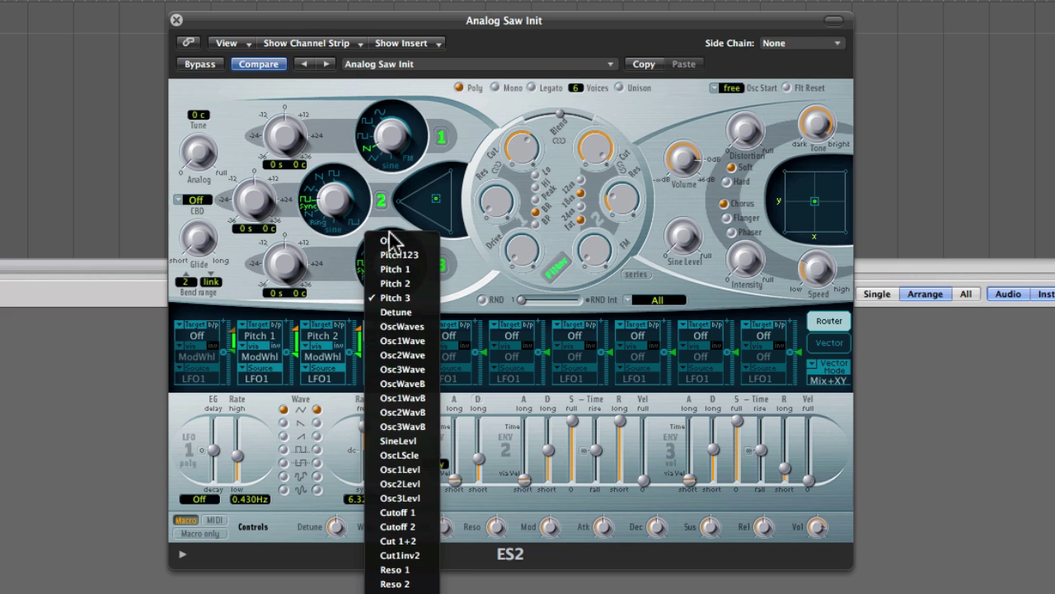
{"action": "left_click", "coordinate": [348, 325]}
{"action": "left_click", "coordinate": [336, 335]}
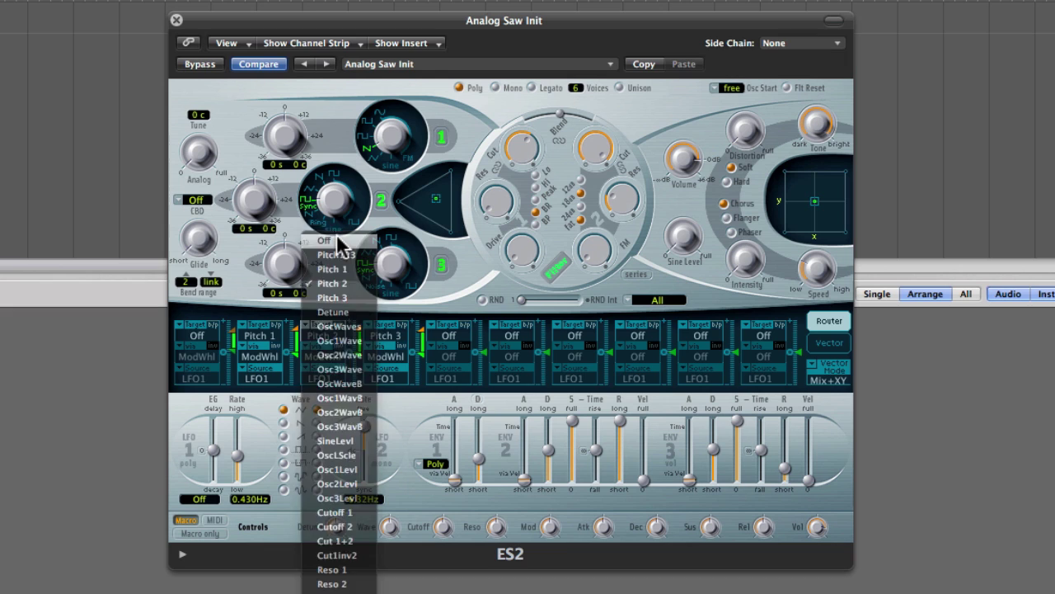
{"action": "left_click", "coordinate": [330, 241]}
{"action": "left_click", "coordinate": [386, 335]}
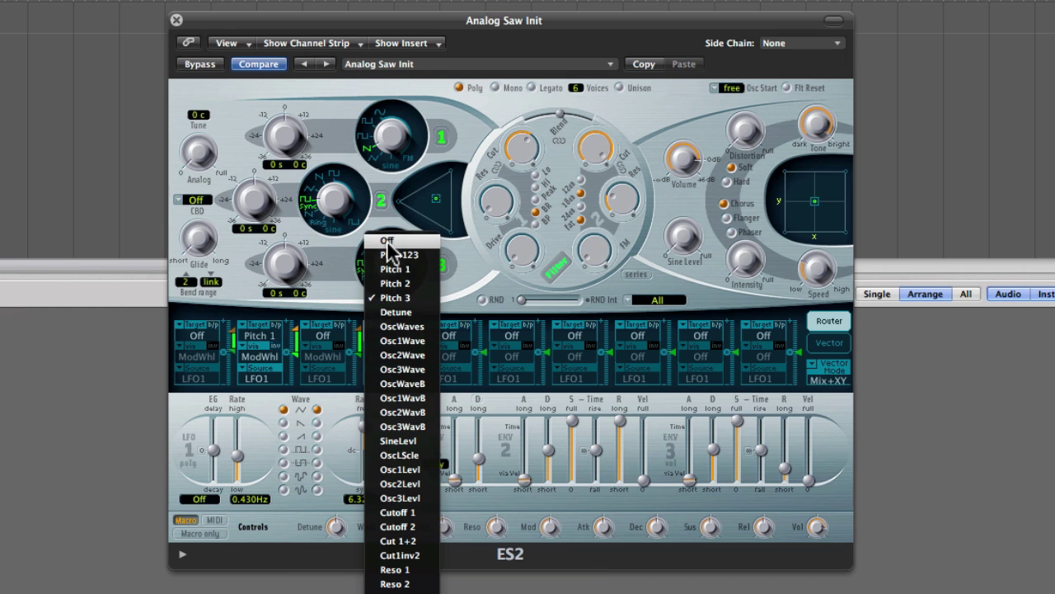
{"action": "left_click", "coordinate": [387, 242]}
{"action": "left_click", "coordinate": [264, 337]}
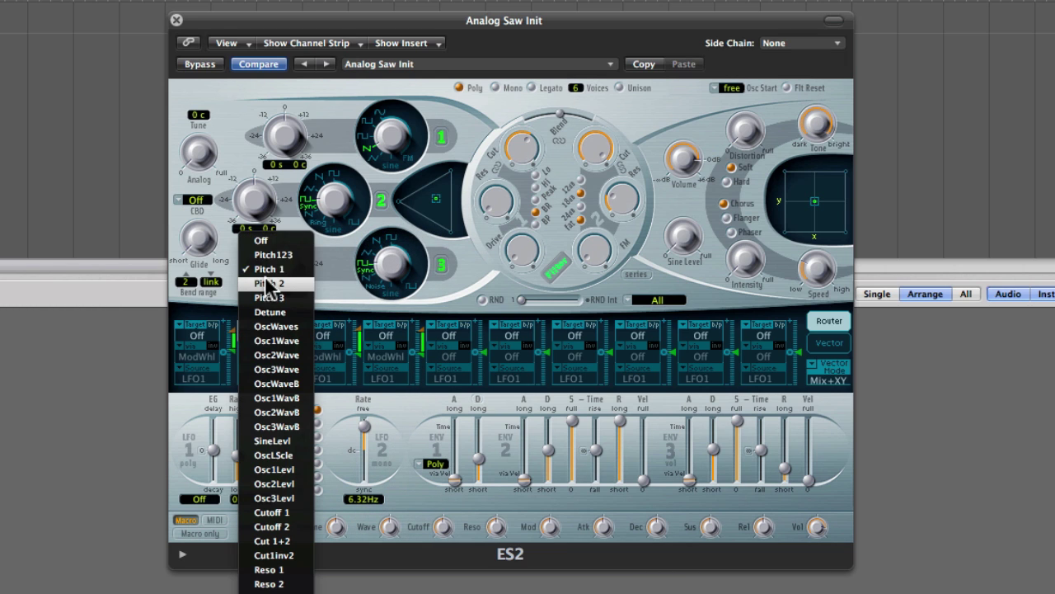
{"action": "left_click", "coordinate": [276, 240]}
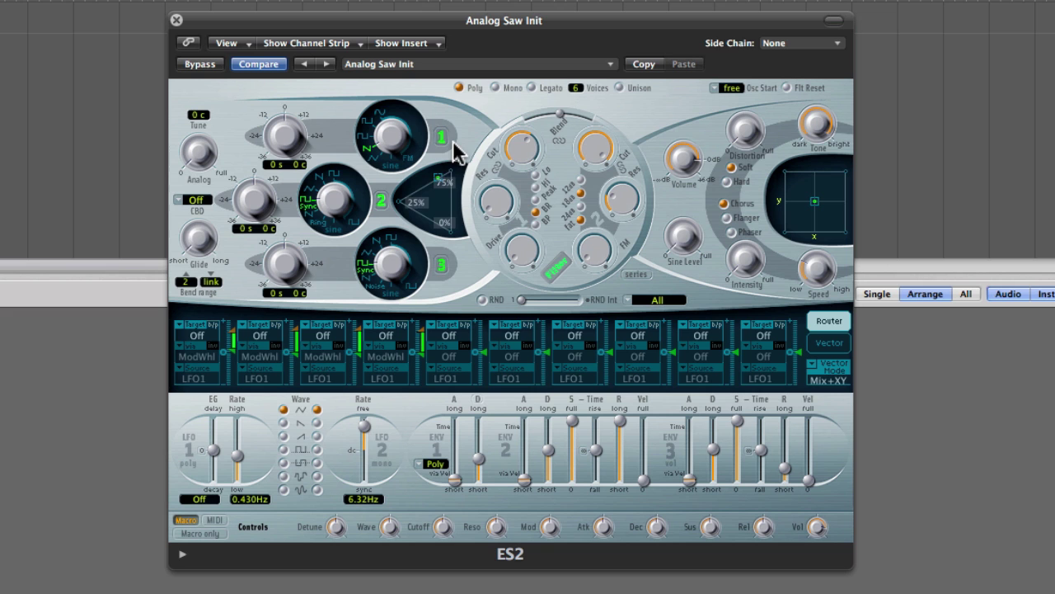
{"action": "left_click_drag", "start_coordinate": [437, 179], "coordinate": [470, 157]}
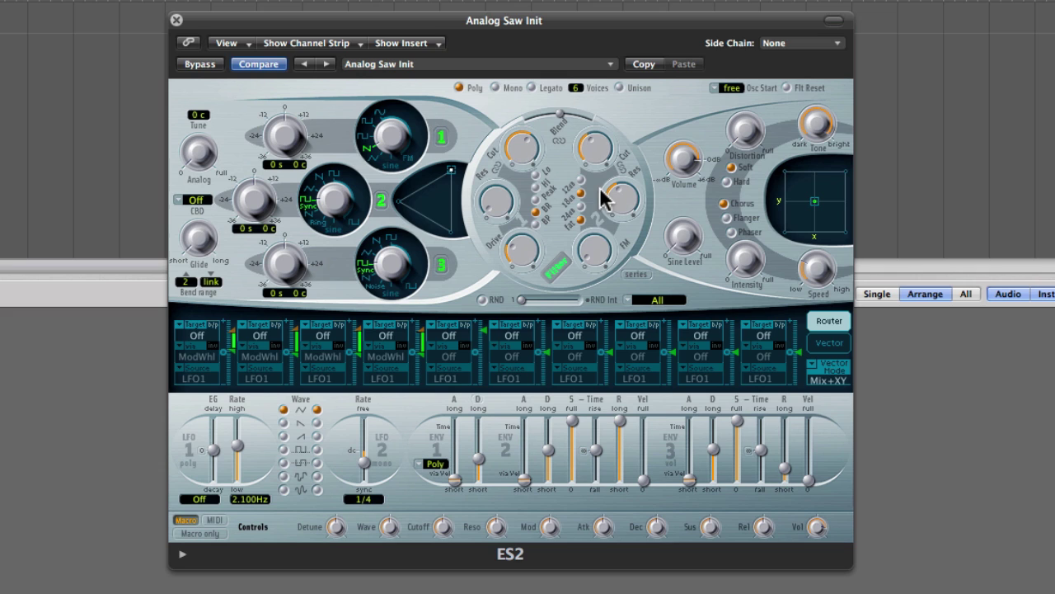
Target Cutoff 2 in route five, lower Filter 2 cutoff to about 0.32, and set LFO1 to 0.900Hz.
{"action": "left_click", "coordinate": [453, 333]}
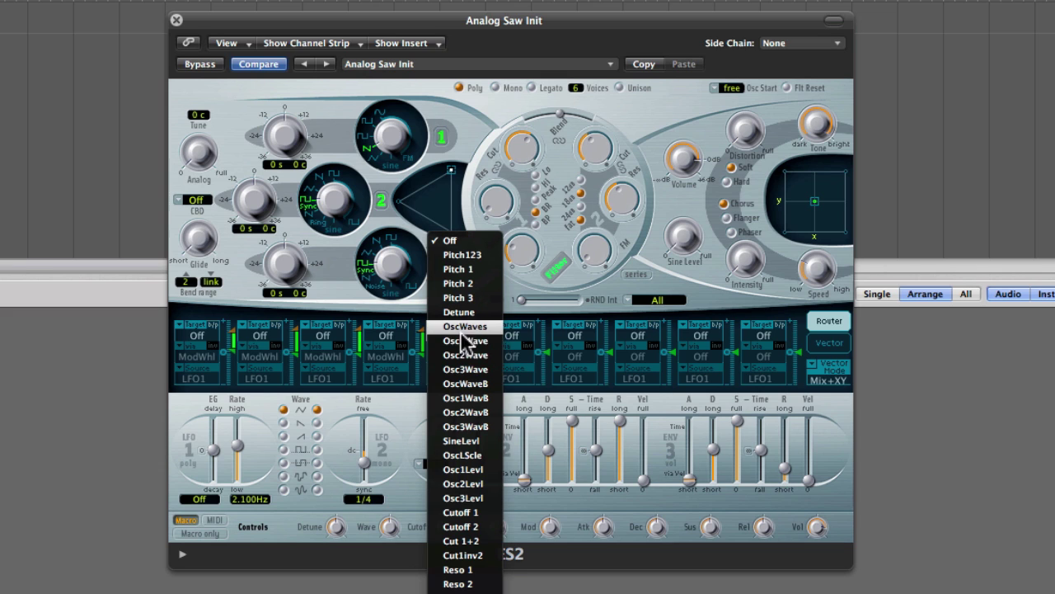
{"action": "left_click", "coordinate": [478, 526]}
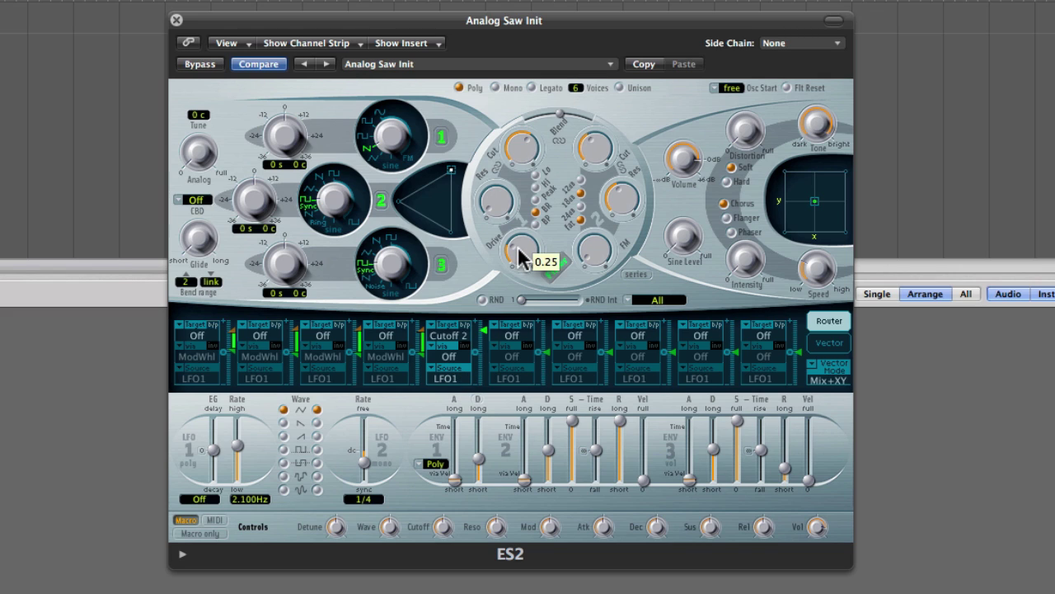
{"action": "mouse_move", "coordinate": [622, 206]}
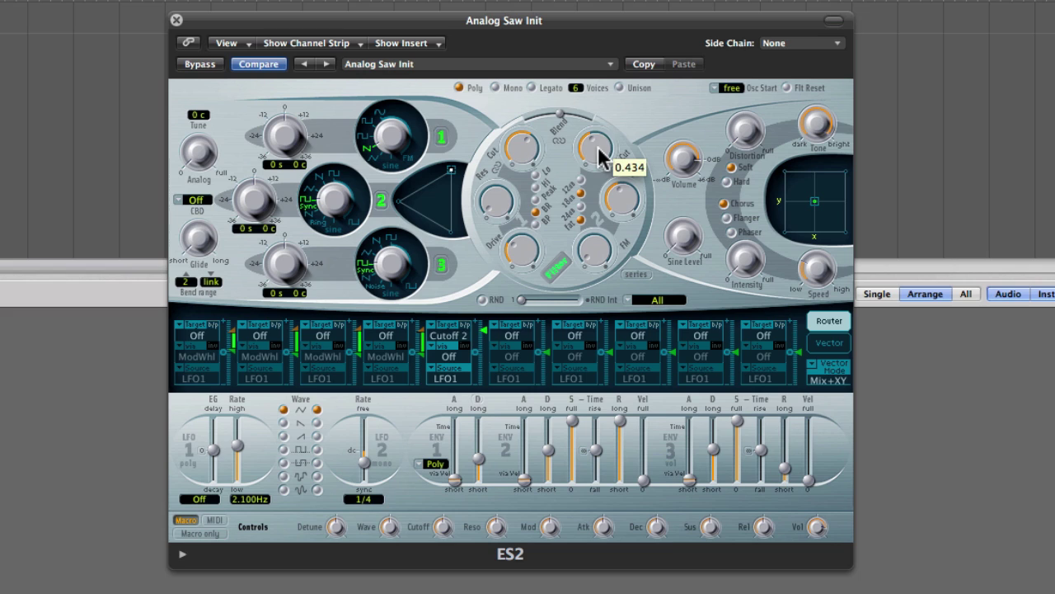
{"action": "left_click_drag", "start_coordinate": [598, 176], "coordinate": [600, 151]}
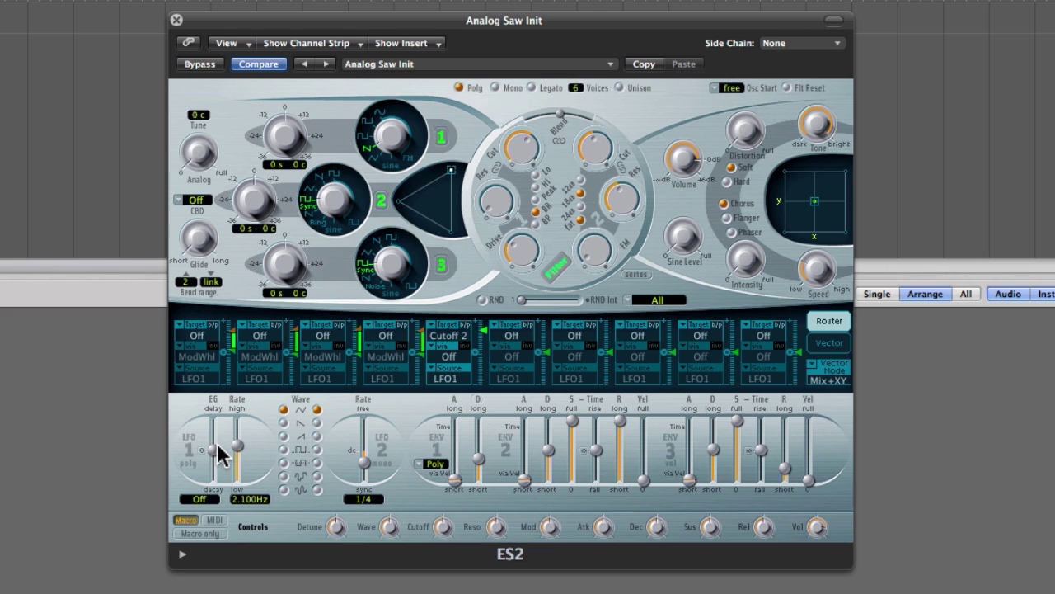
{"action": "mouse_move", "coordinate": [237, 445]}
{"action": "left_mouse_down"}
{"action": "mouse_move", "coordinate": [237, 432]}
{"action": "mouse_move", "coordinate": [236, 456]}
{"action": "mouse_move", "coordinate": [236, 427]}
{"action": "mouse_move", "coordinate": [236, 450]}
{"action": "left_mouse_up"}
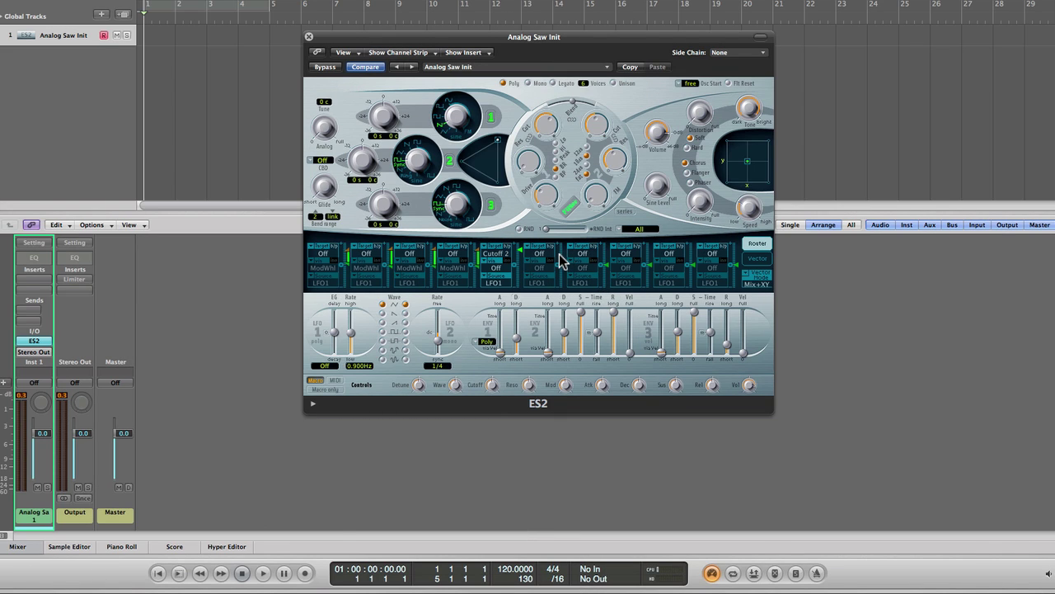
Set the sixth route's target to Lfo1Rate and its source to Env1.
{"action": "left_click", "coordinate": [543, 255]}
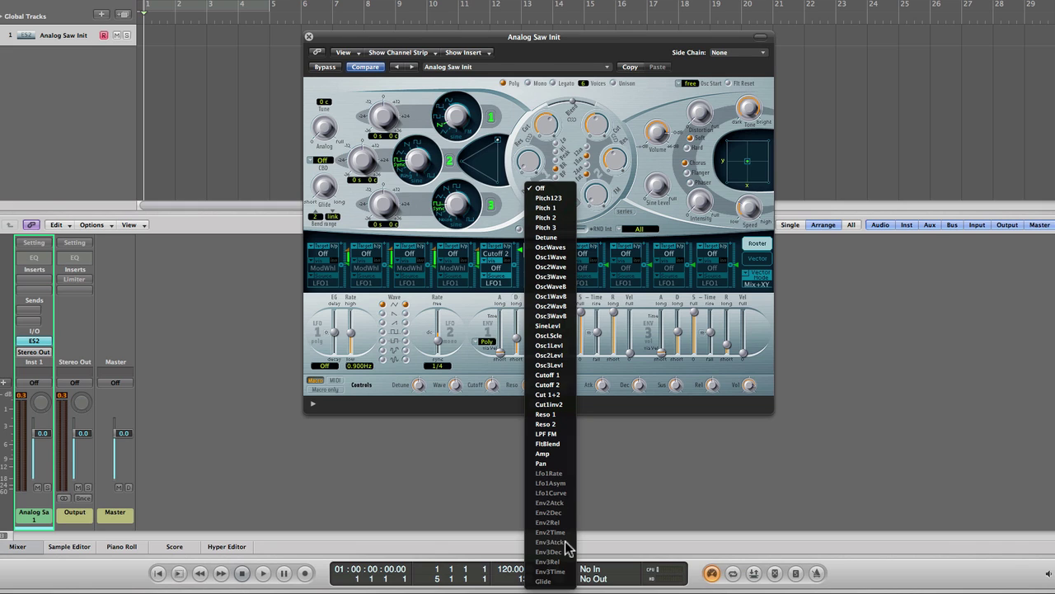
{"action": "left_click", "coordinate": [715, 448]}
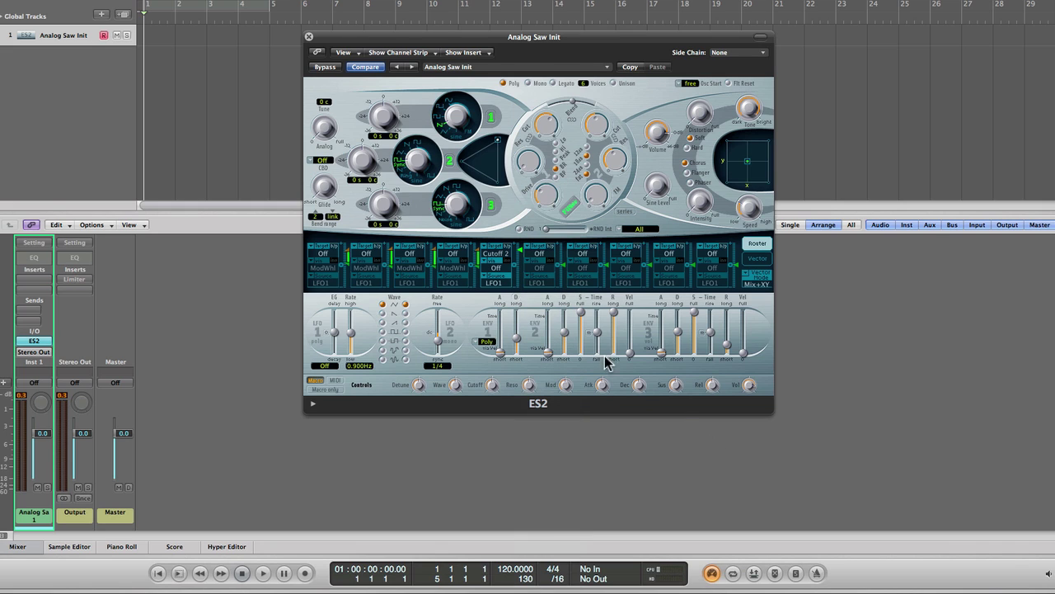
{"action": "left_click", "coordinate": [540, 254]}
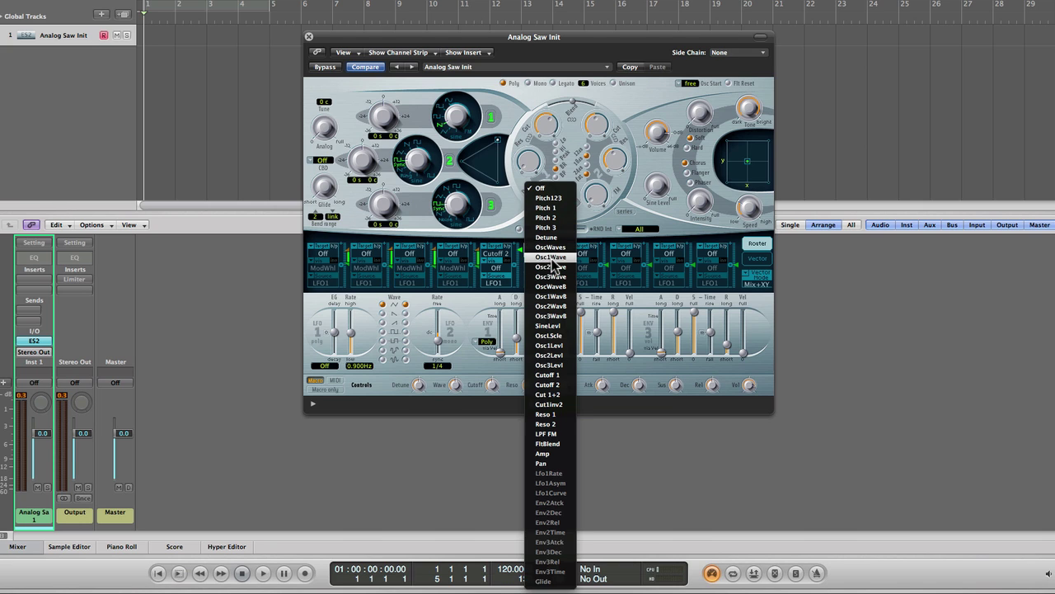
{"action": "left_click", "coordinate": [551, 257]}
{"action": "left_click", "coordinate": [543, 282]}
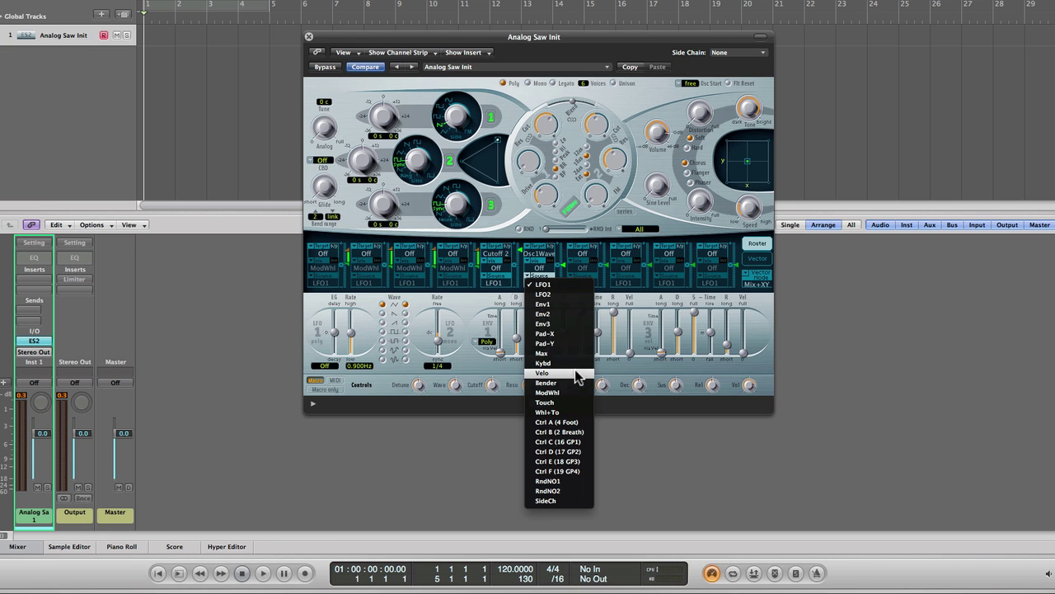
{"action": "left_click", "coordinate": [573, 314]}
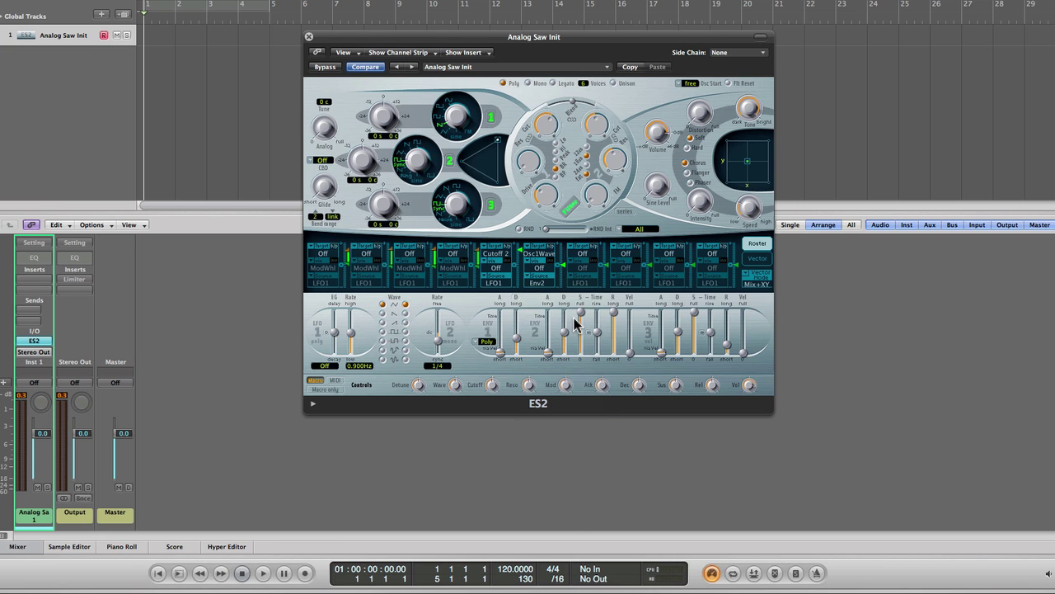
{"action": "left_click", "coordinate": [540, 255]}
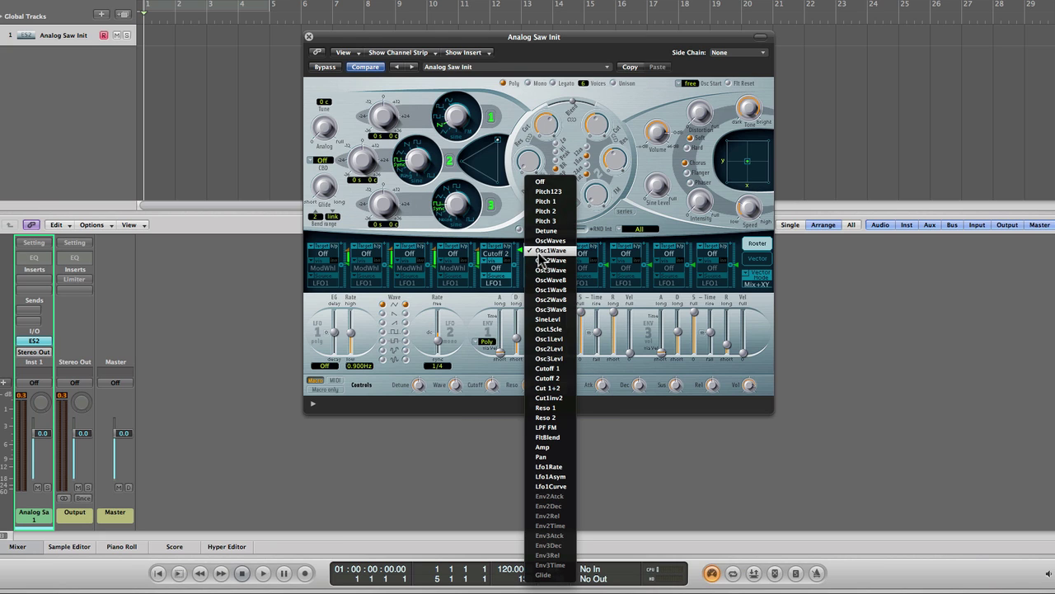
{"action": "left_click", "coordinate": [566, 466]}
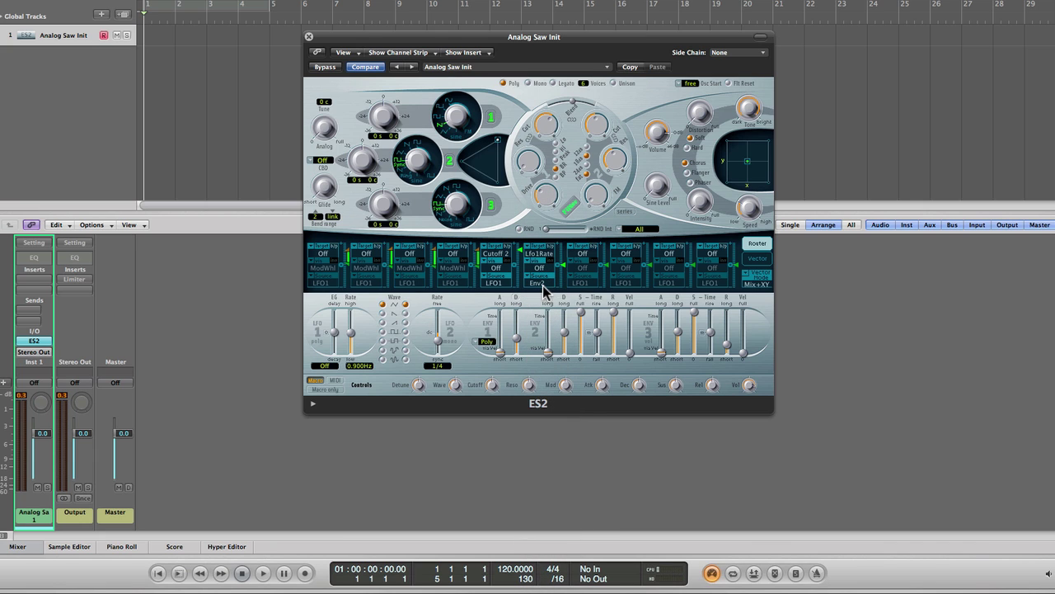
{"action": "left_click", "coordinate": [541, 284]}
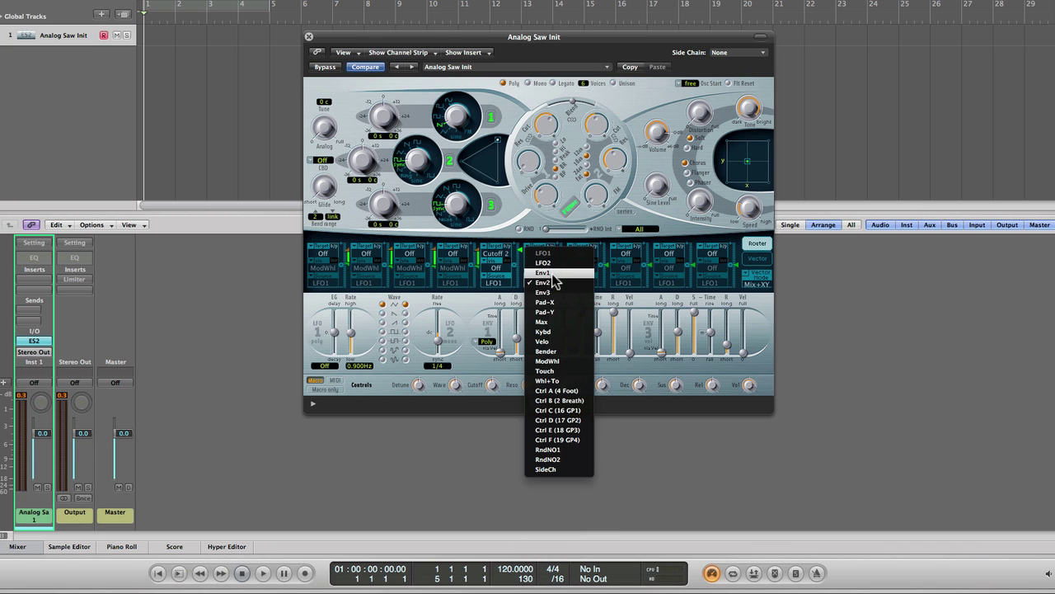
{"action": "left_click", "coordinate": [551, 273]}
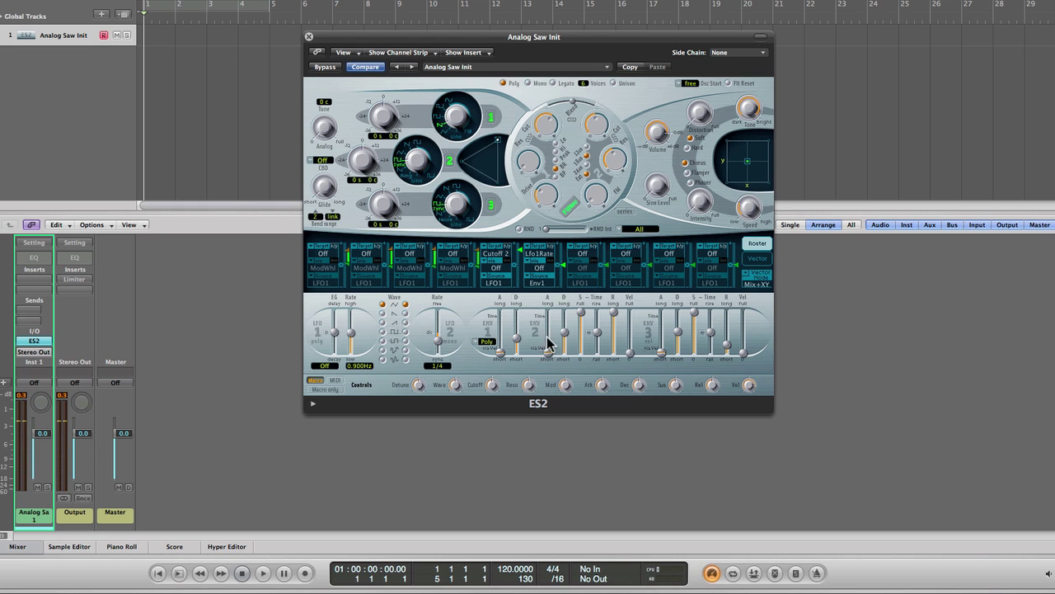
Switch route six's source to Env2 at 0.80, with Env2 attack 1200ms and decay about 2000ms.
{"action": "left_click", "coordinate": [537, 284]}
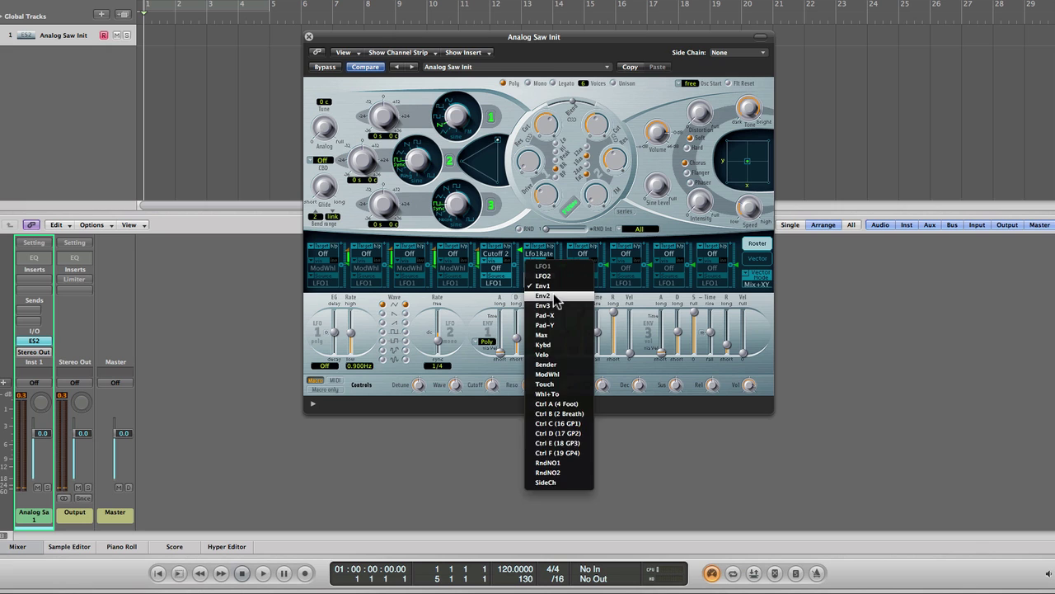
{"action": "left_click", "coordinate": [558, 305]}
{"action": "left_click_drag", "start_coordinate": [549, 354], "coordinate": [553, 336]}
{"action": "mouse_move", "coordinate": [564, 256]}
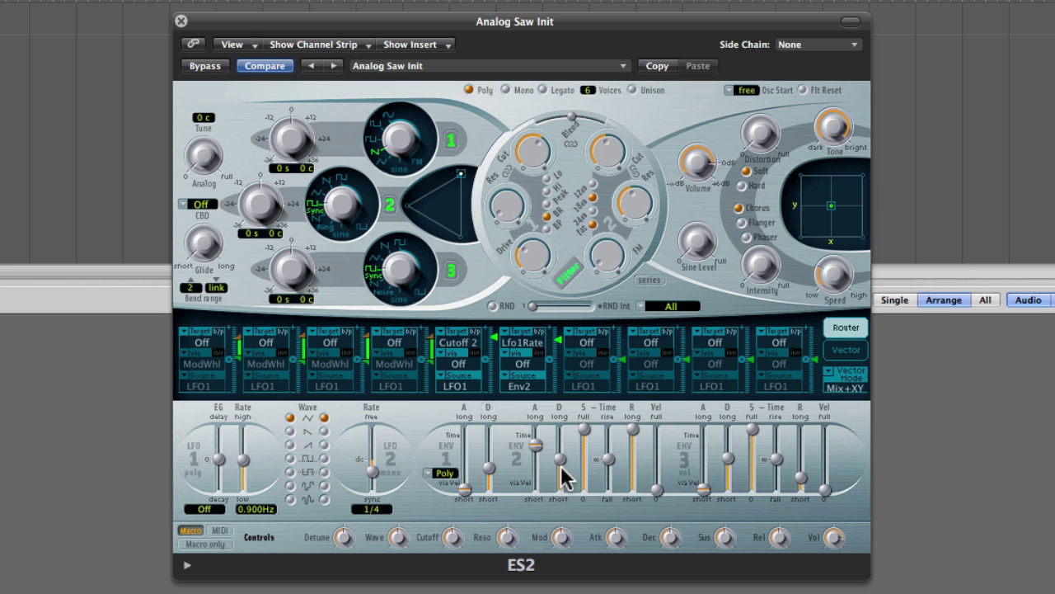
{"action": "left_click_drag", "start_coordinate": [567, 434], "coordinate": [587, 499]}
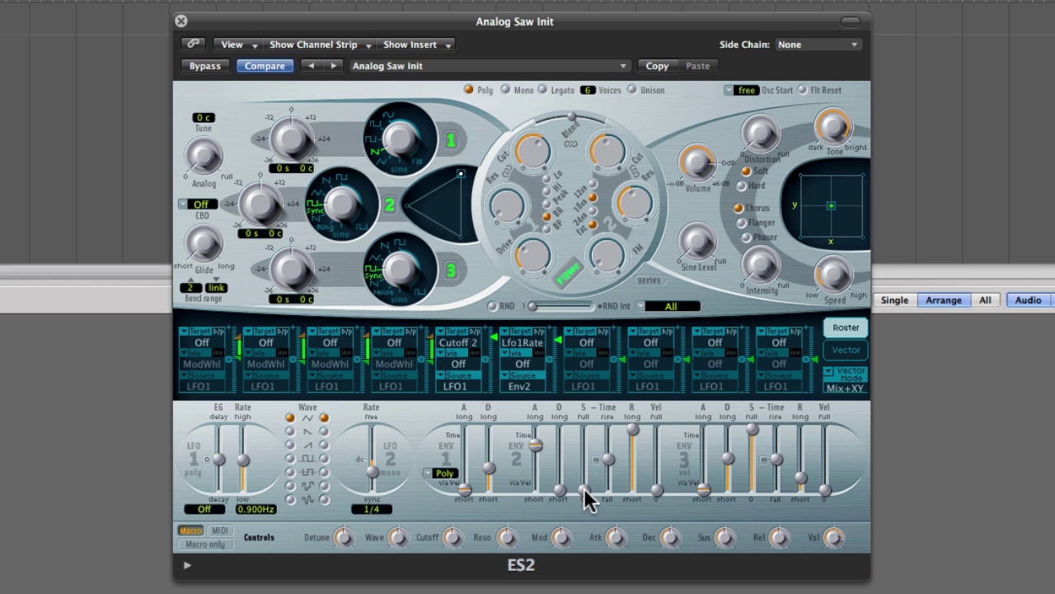
{"action": "left_click_drag", "start_coordinate": [564, 337], "coordinate": [560, 340]}
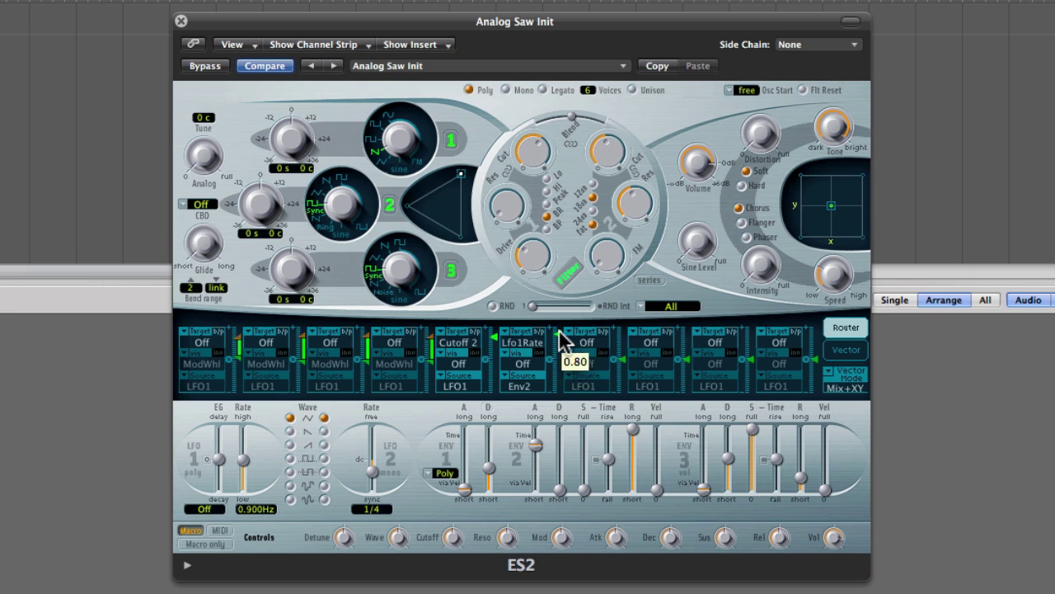
{"action": "left_click_drag", "start_coordinate": [561, 484], "coordinate": [561, 417]}
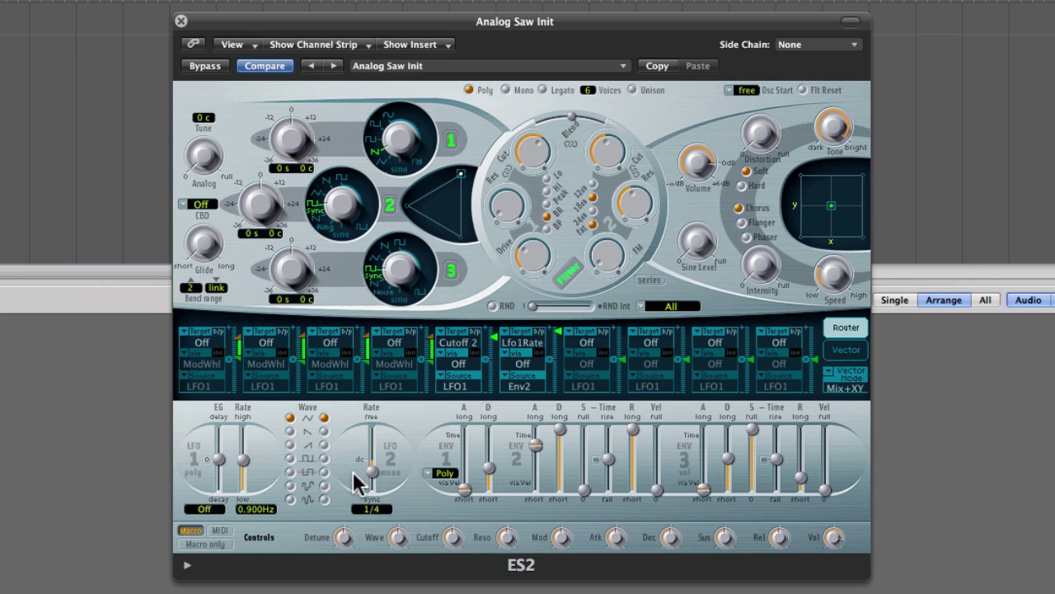
Set LFO1's rate to 2.900Hz and Filter 2 resonance to 0.52.
{"action": "left_click_drag", "start_coordinate": [242, 459], "coordinate": [244, 456]}
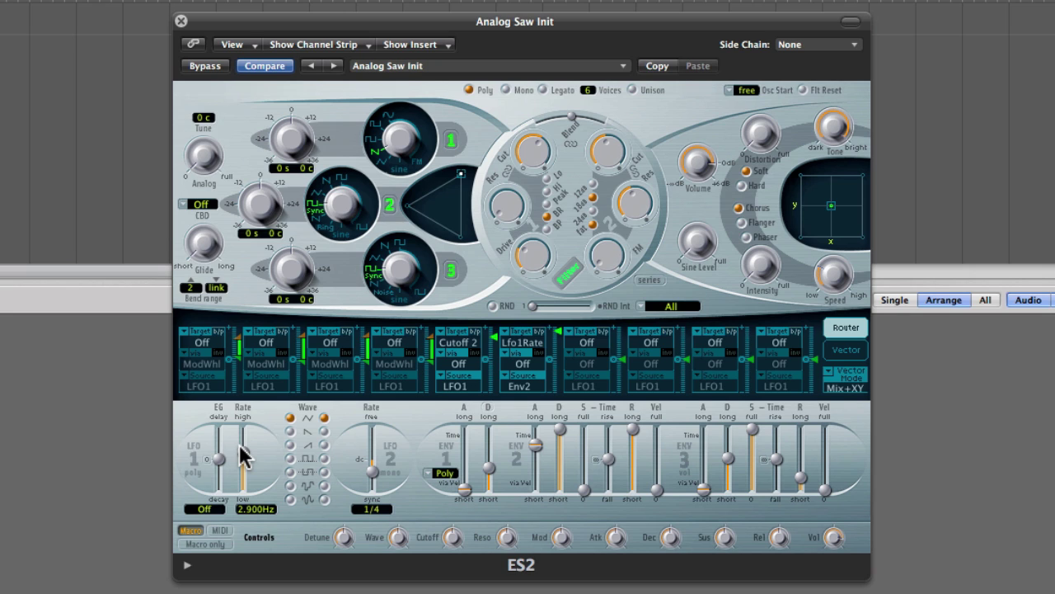
{"action": "mouse_move", "coordinate": [649, 210]}
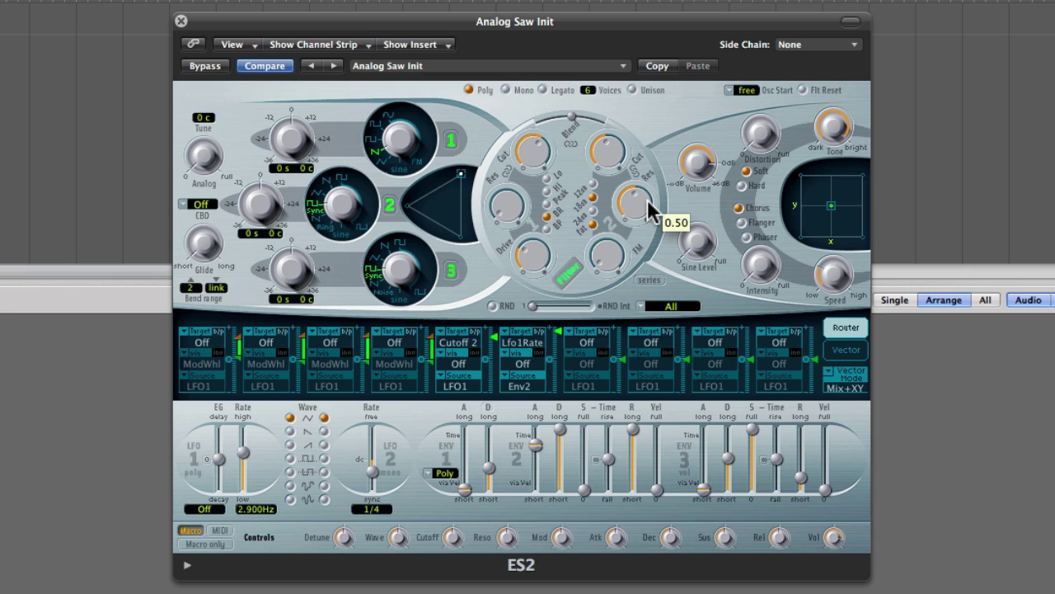
{"action": "left_click_drag", "start_coordinate": [649, 211], "coordinate": [650, 207]}
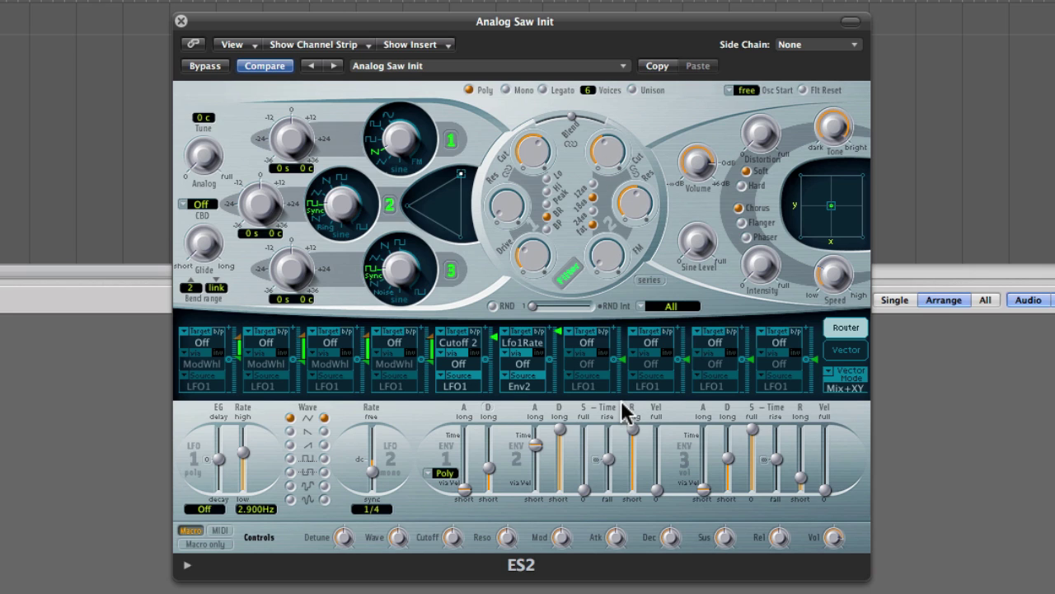